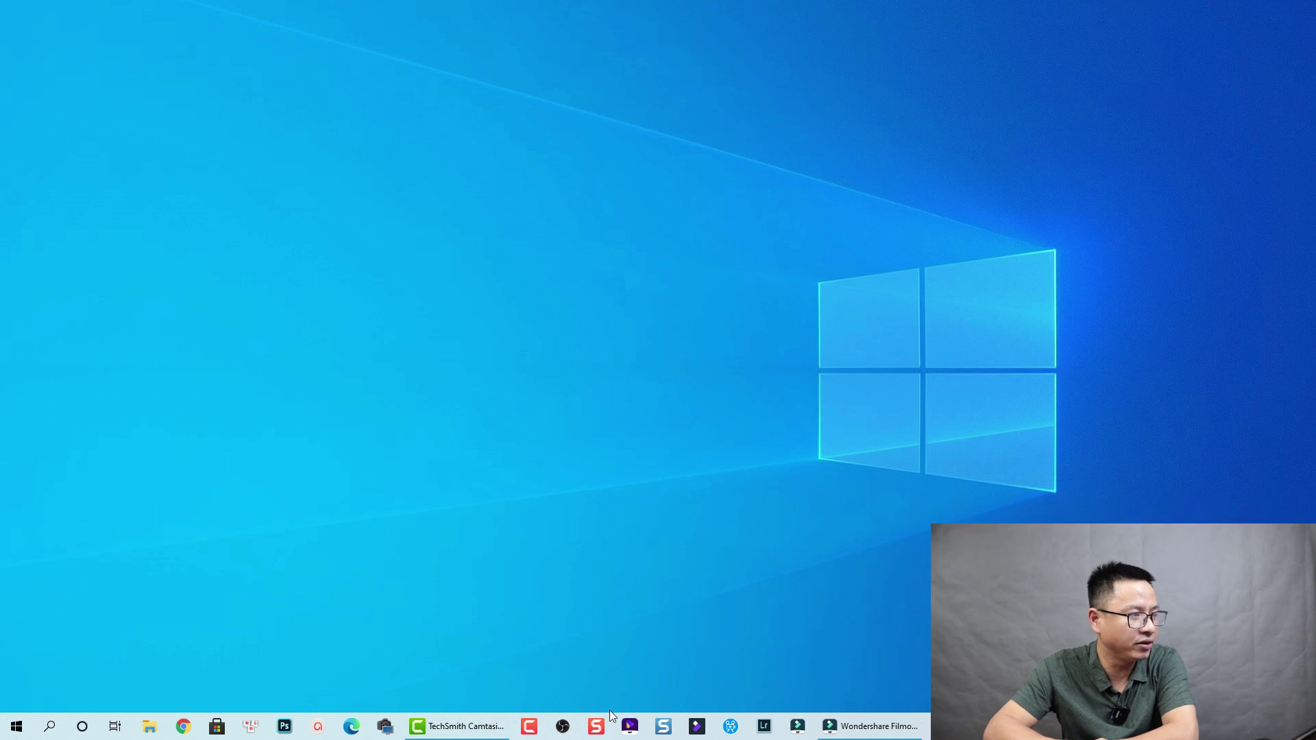
Select the camera clip and set the playhead to 0:00:04;26.
click(465, 725)
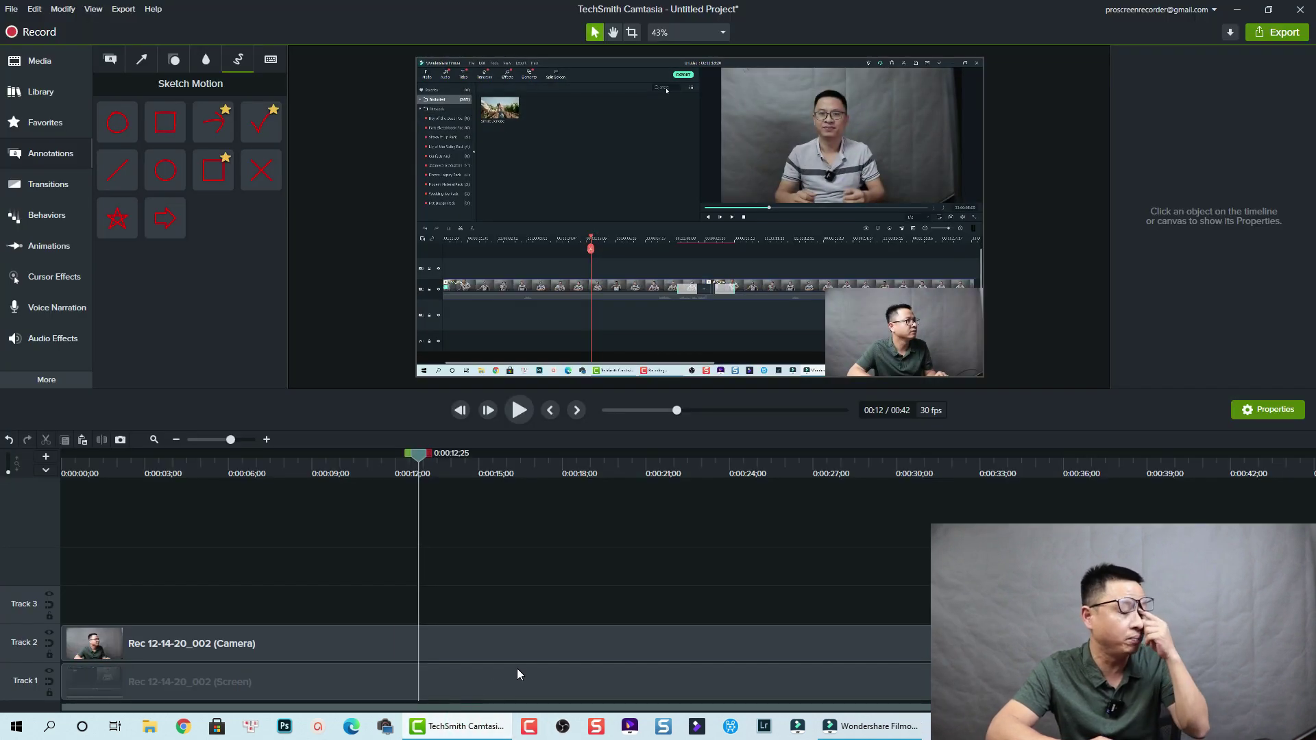
click(307, 654)
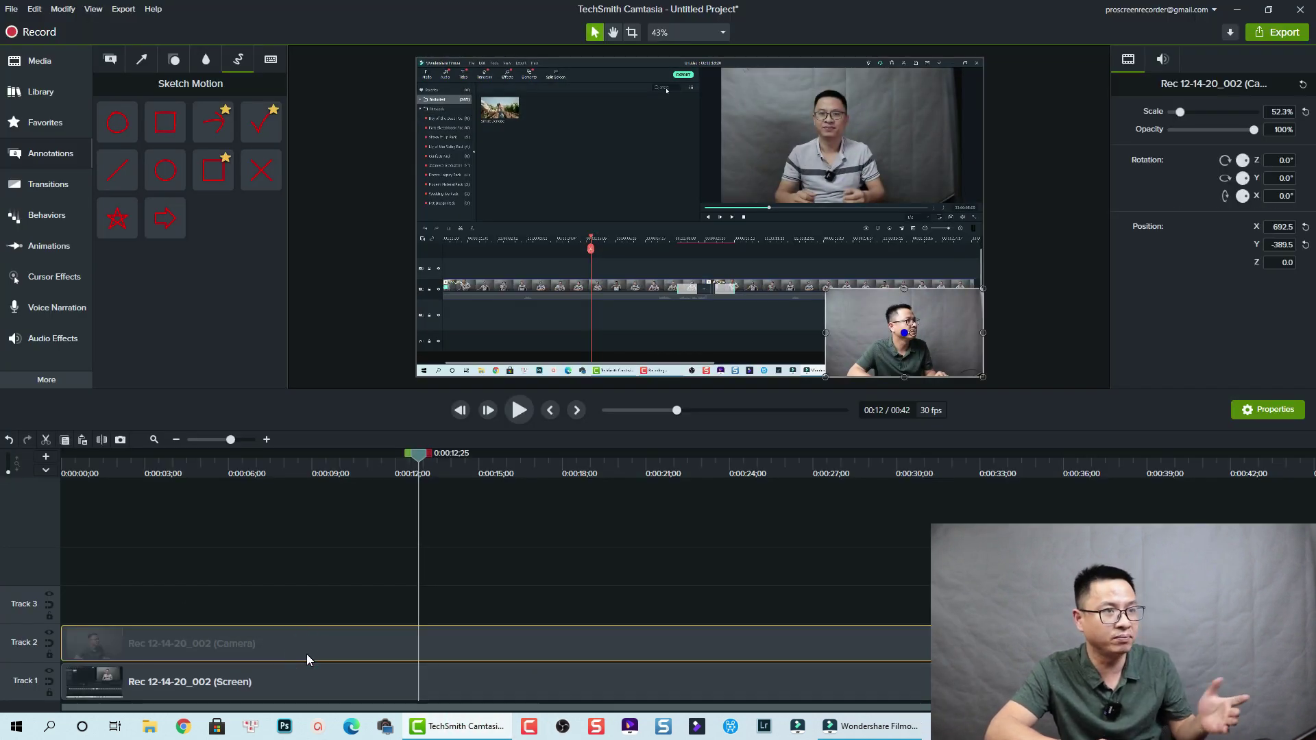
click(335, 623)
click(304, 650)
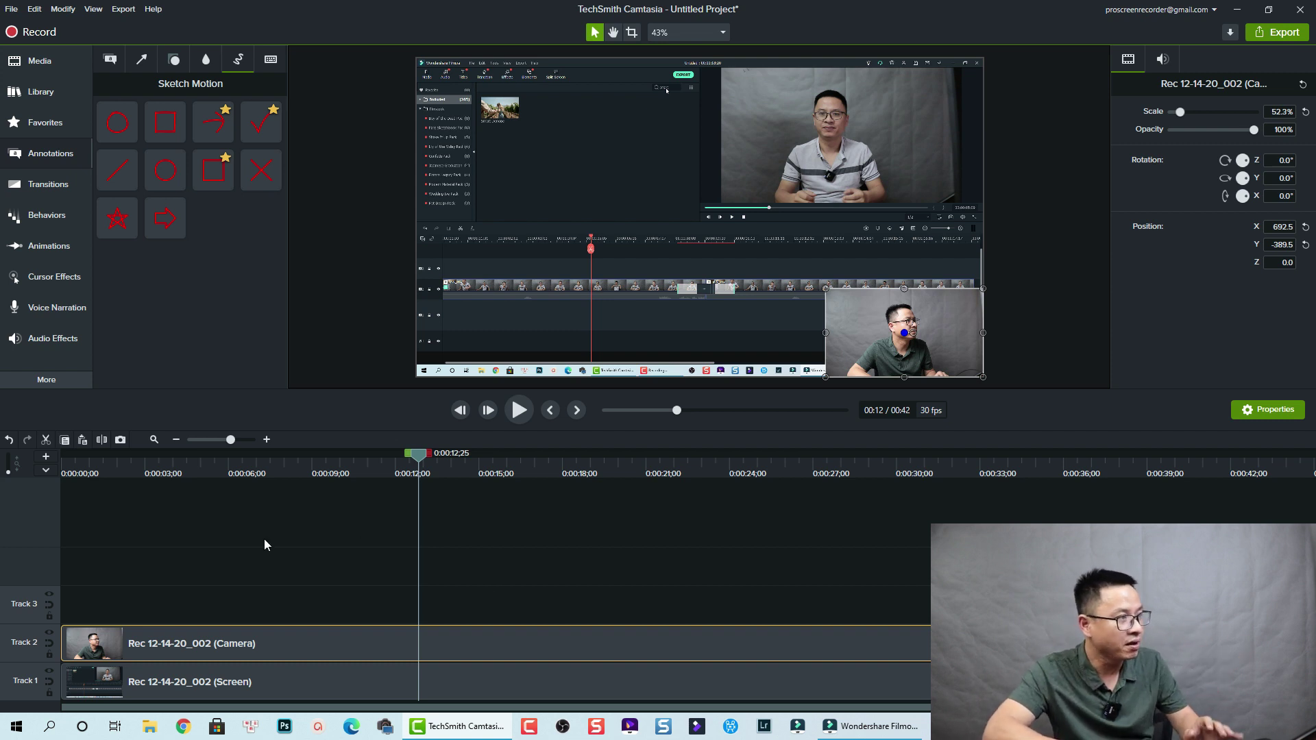
click(199, 481)
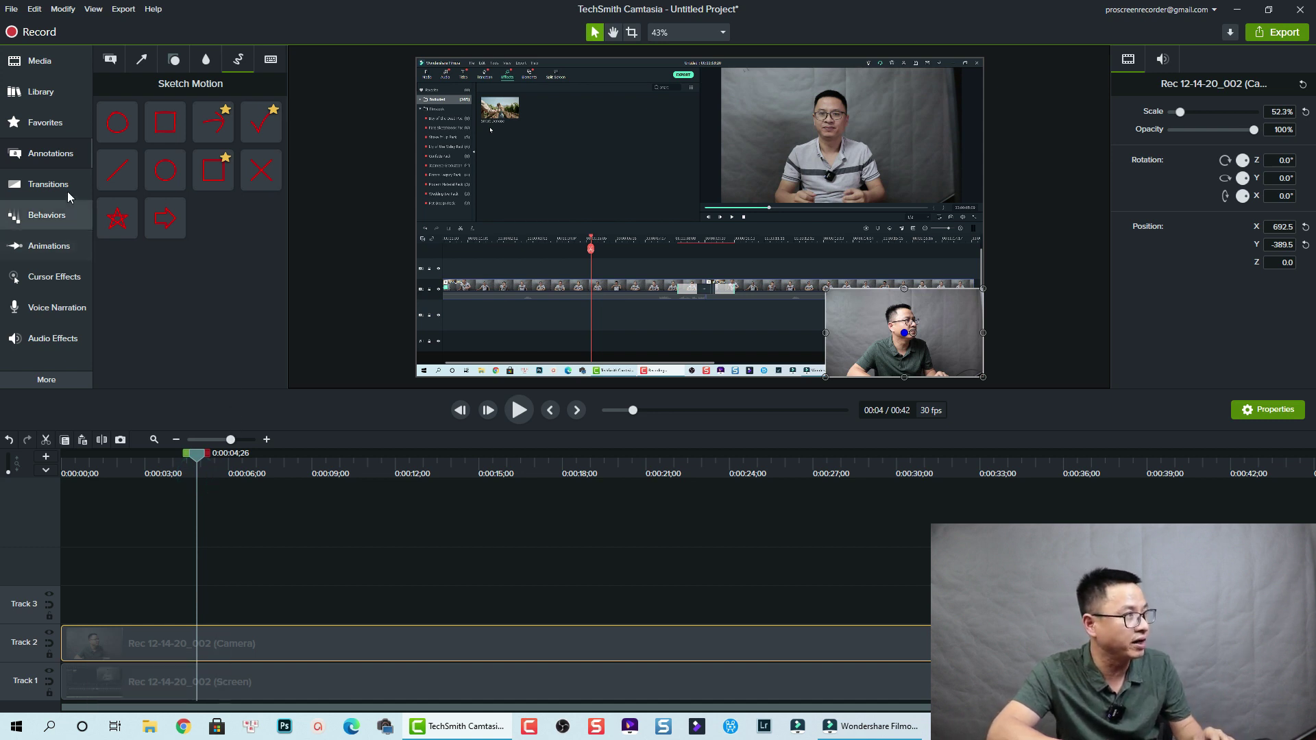
Browse the Annotations callout, arrow and shape styles, ending on Sketch Motion.
click(53, 156)
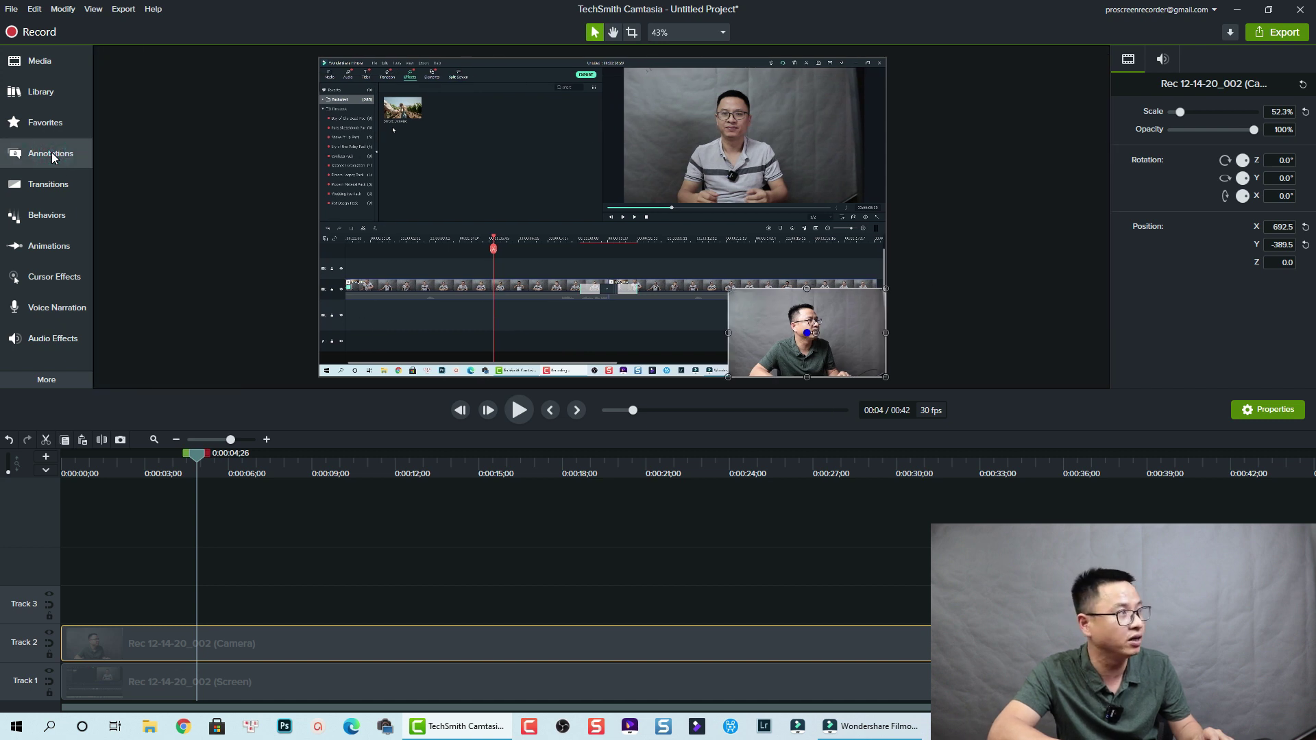
click(53, 154)
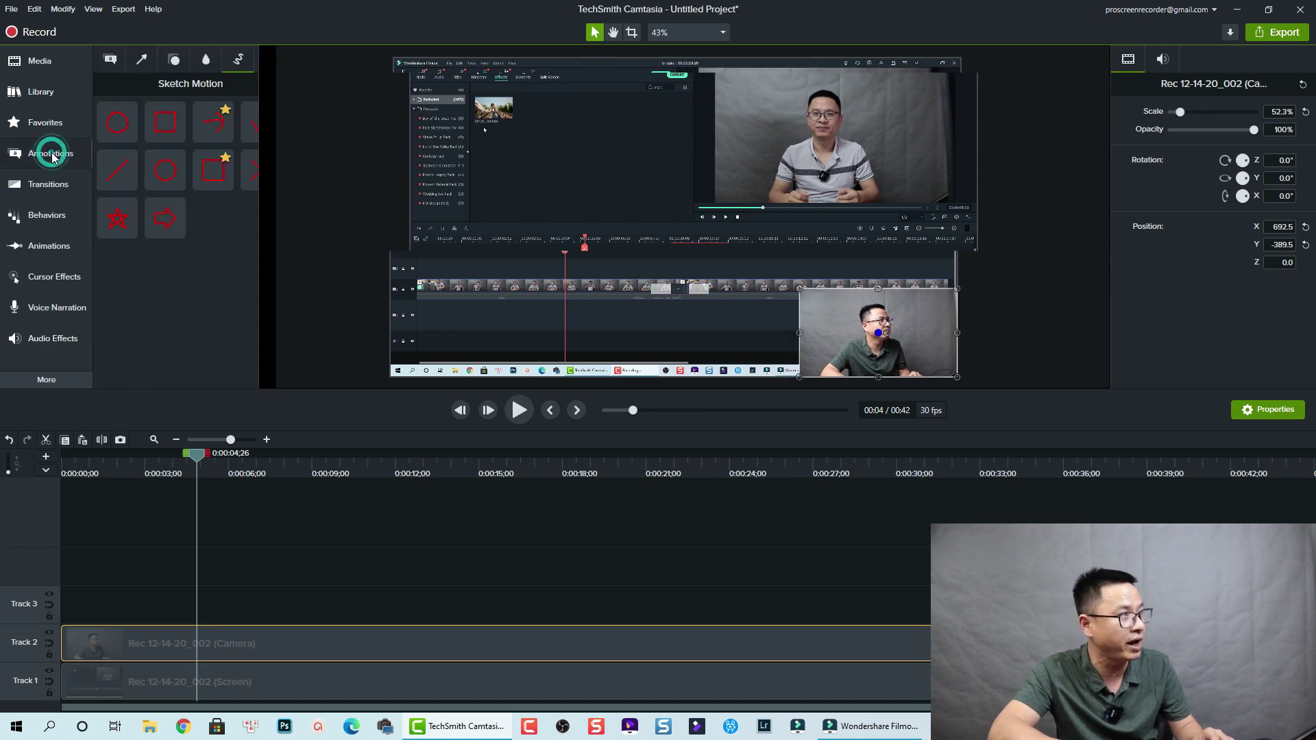
click(111, 61)
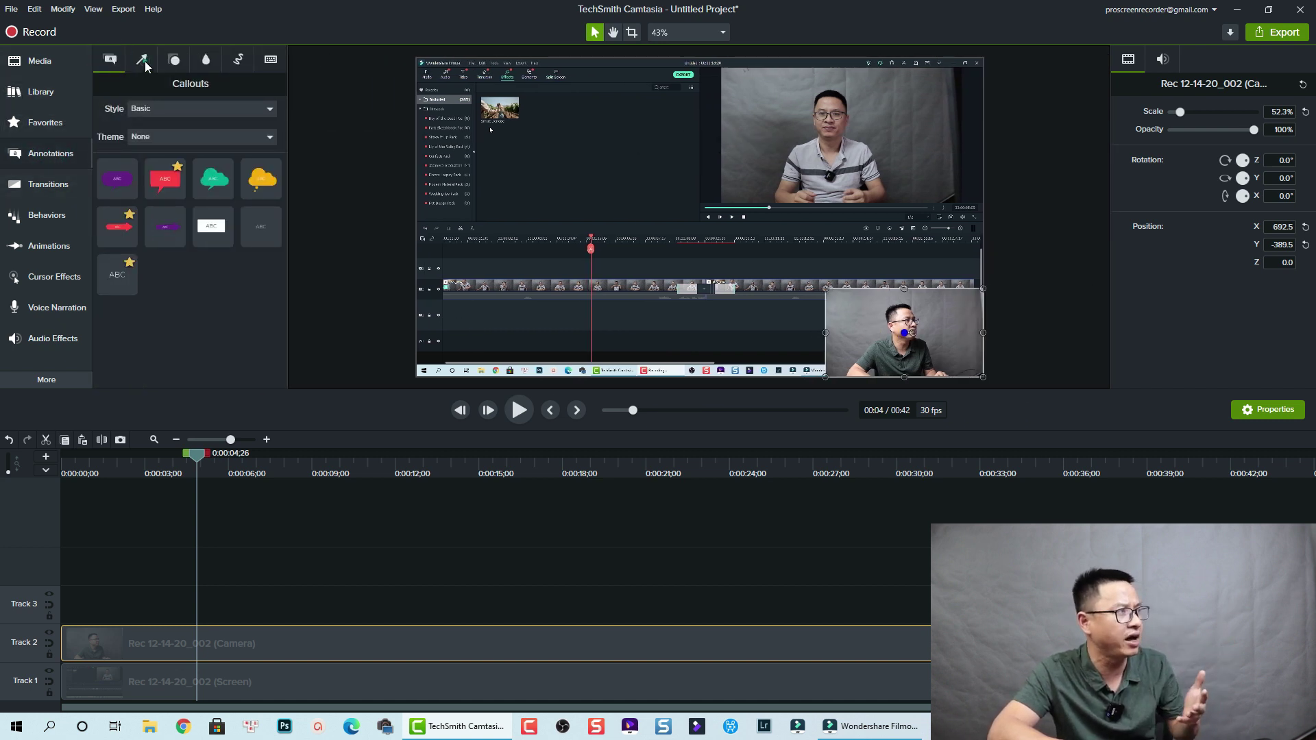
click(144, 61)
click(174, 60)
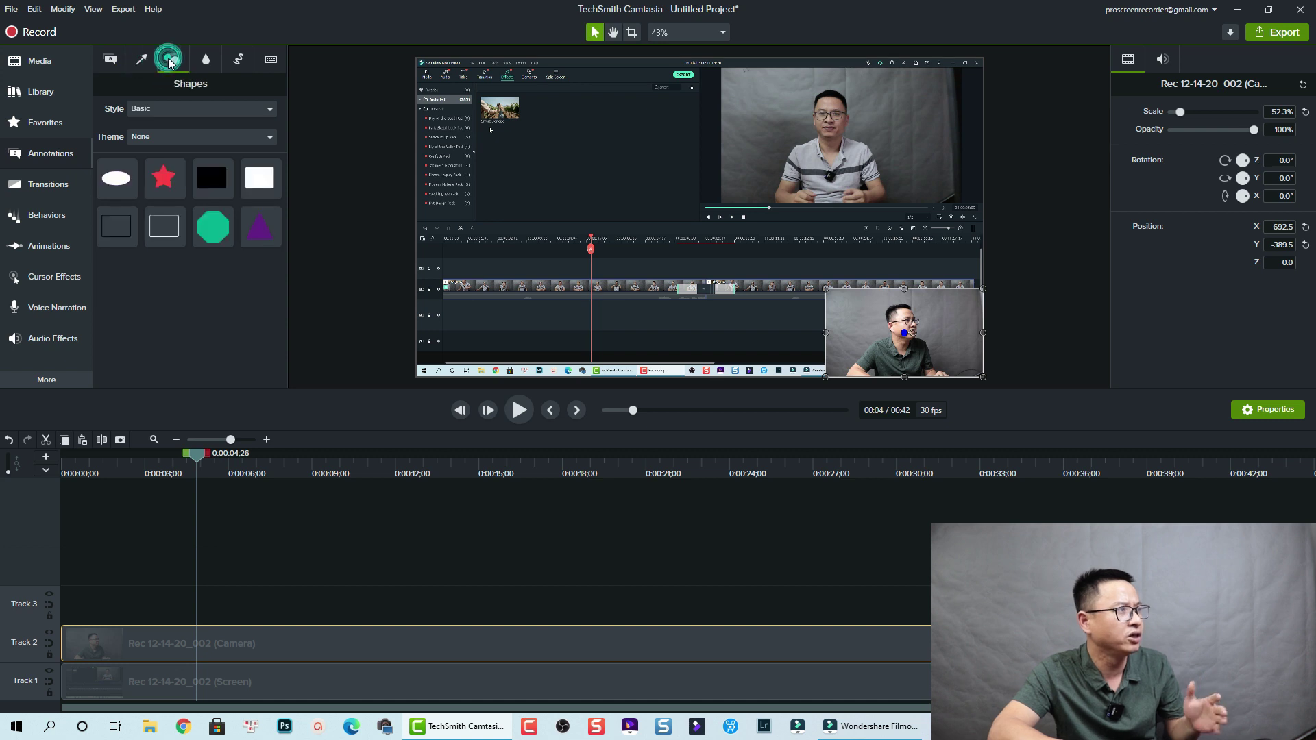
click(235, 62)
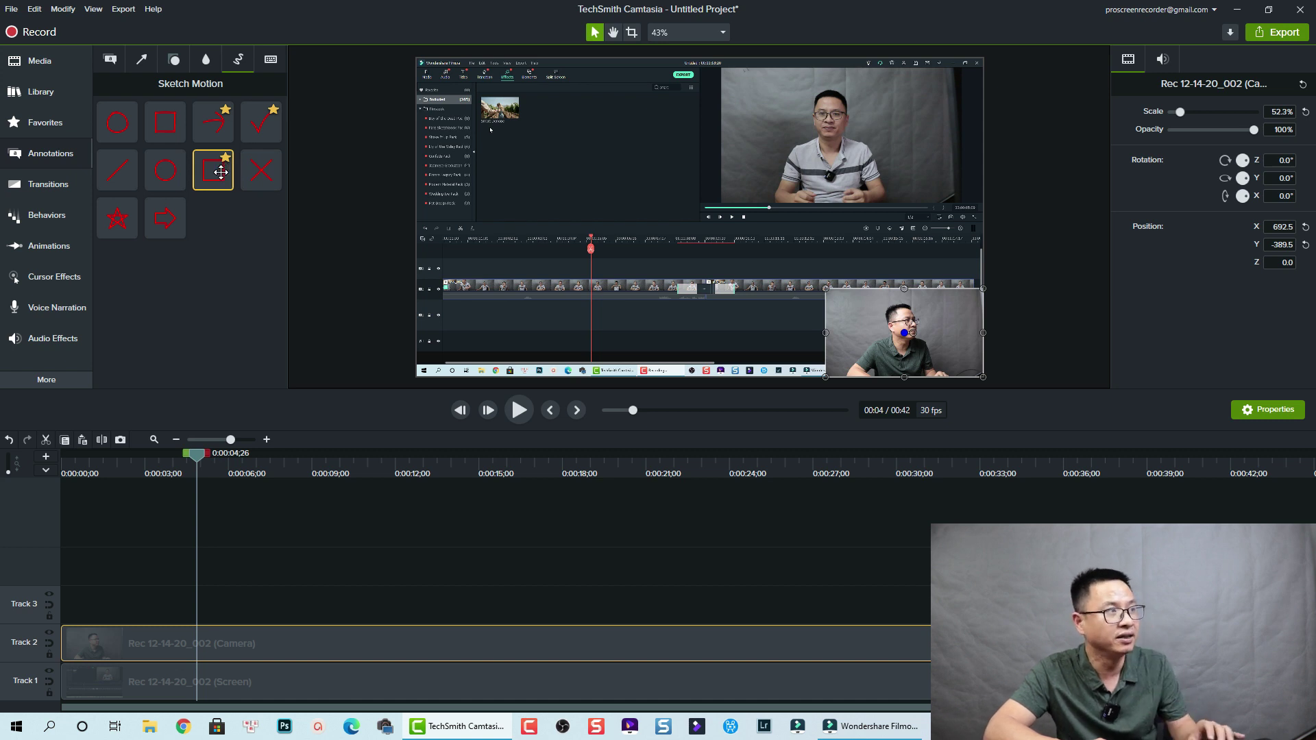
Drop a red Sketch Motion rectangle, shrink it around the top-left thumbnail and tilt it about 20 degrees.
mouse_move(225, 169)
mouse_down()
mouse_move(434, 118)
mouse_move(519, 124)
mouse_up()
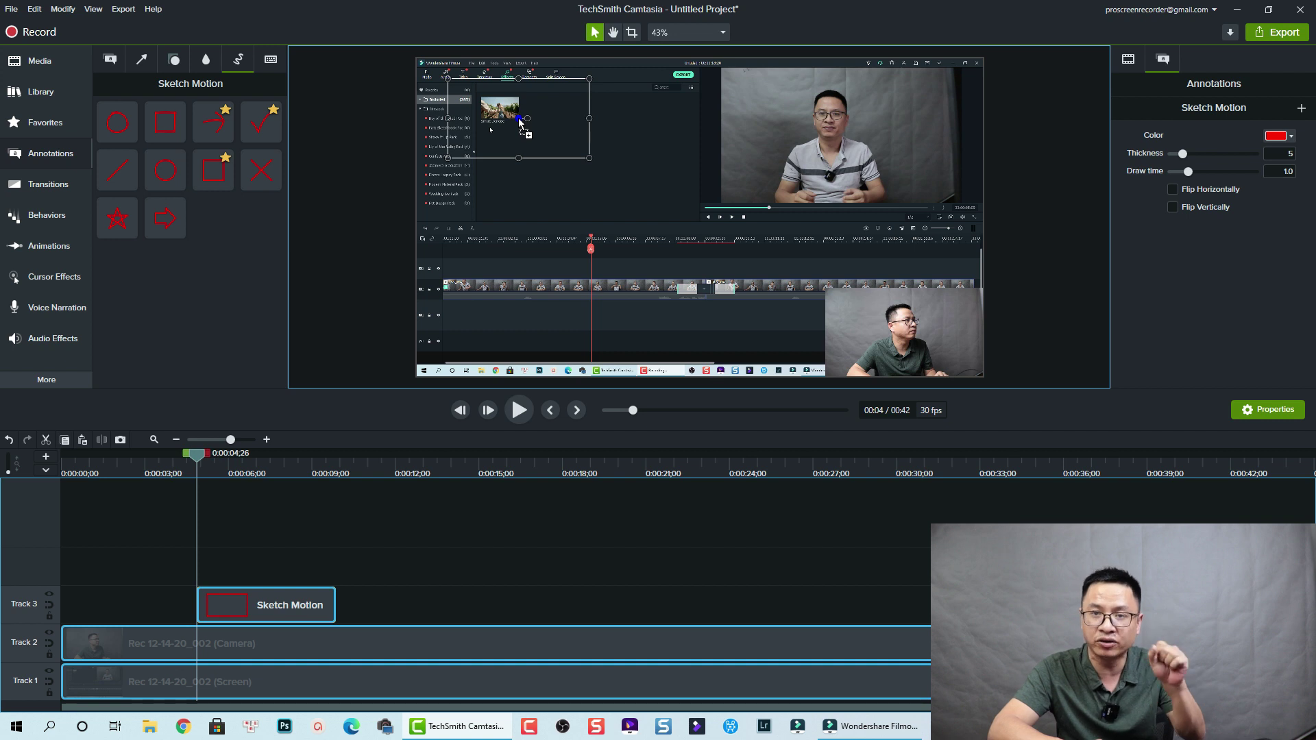
click(519, 124)
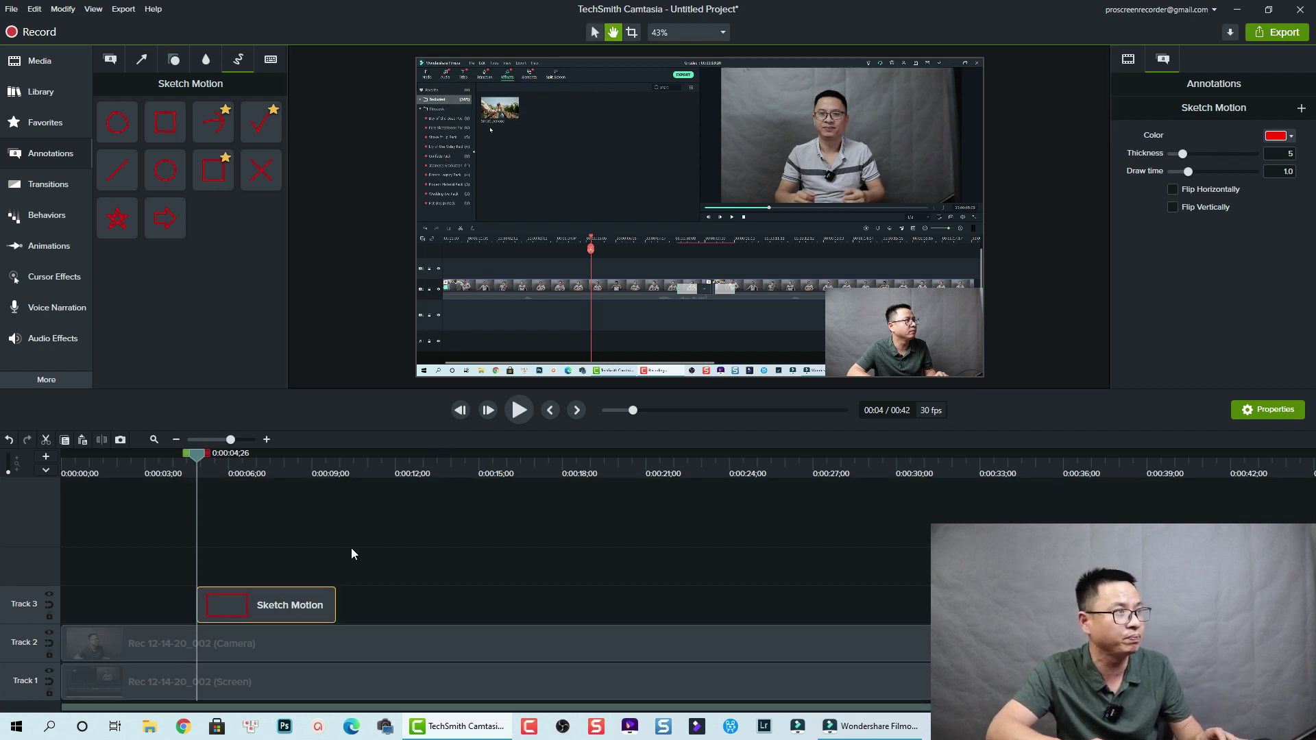
key(space)
key(space)
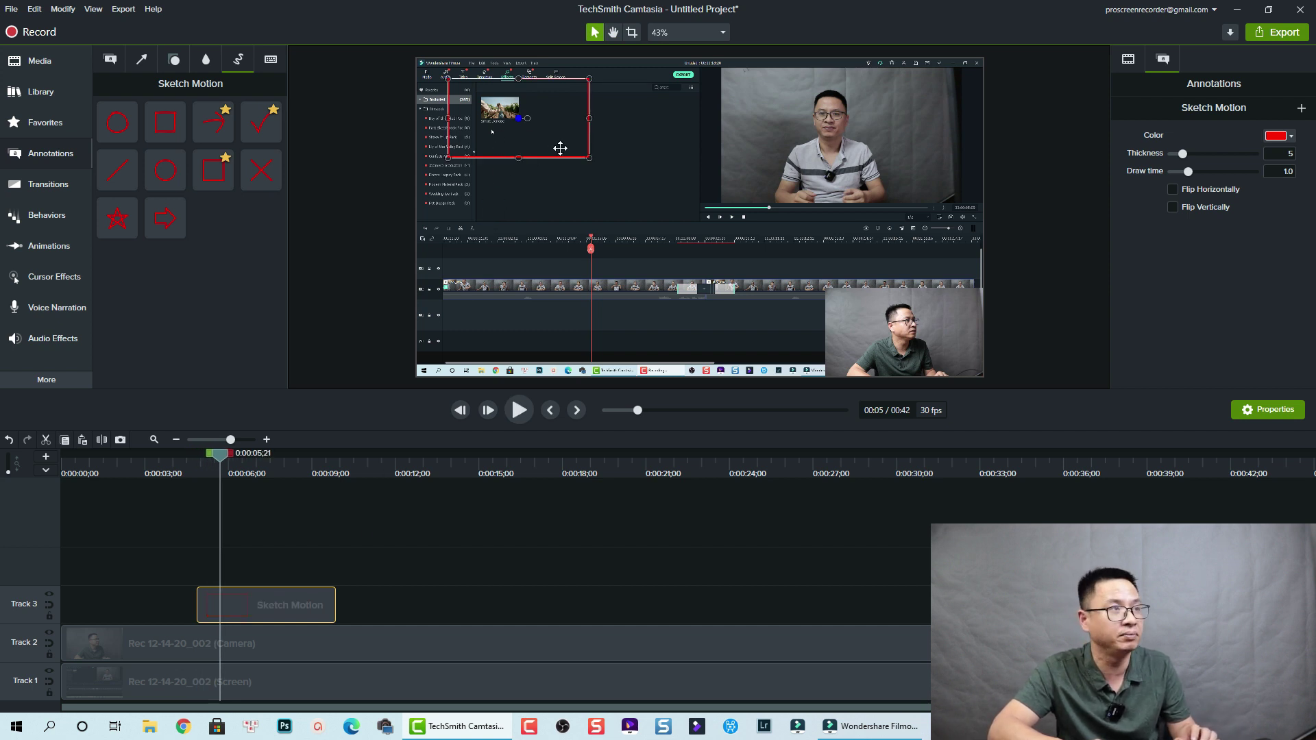
click(587, 156)
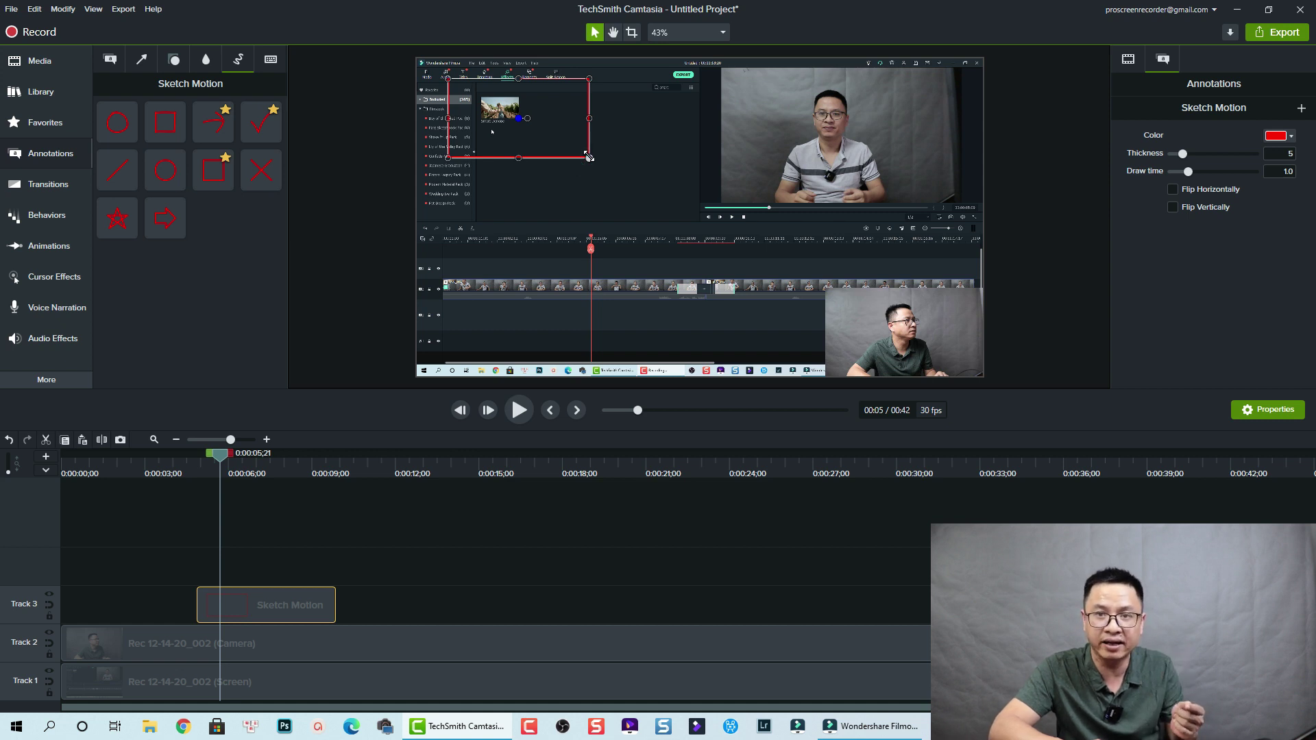
mouse_move(588, 156)
mouse_down()
mouse_move(496, 113)
mouse_move(513, 129)
mouse_move(499, 128)
mouse_move(499, 89)
mouse_up()
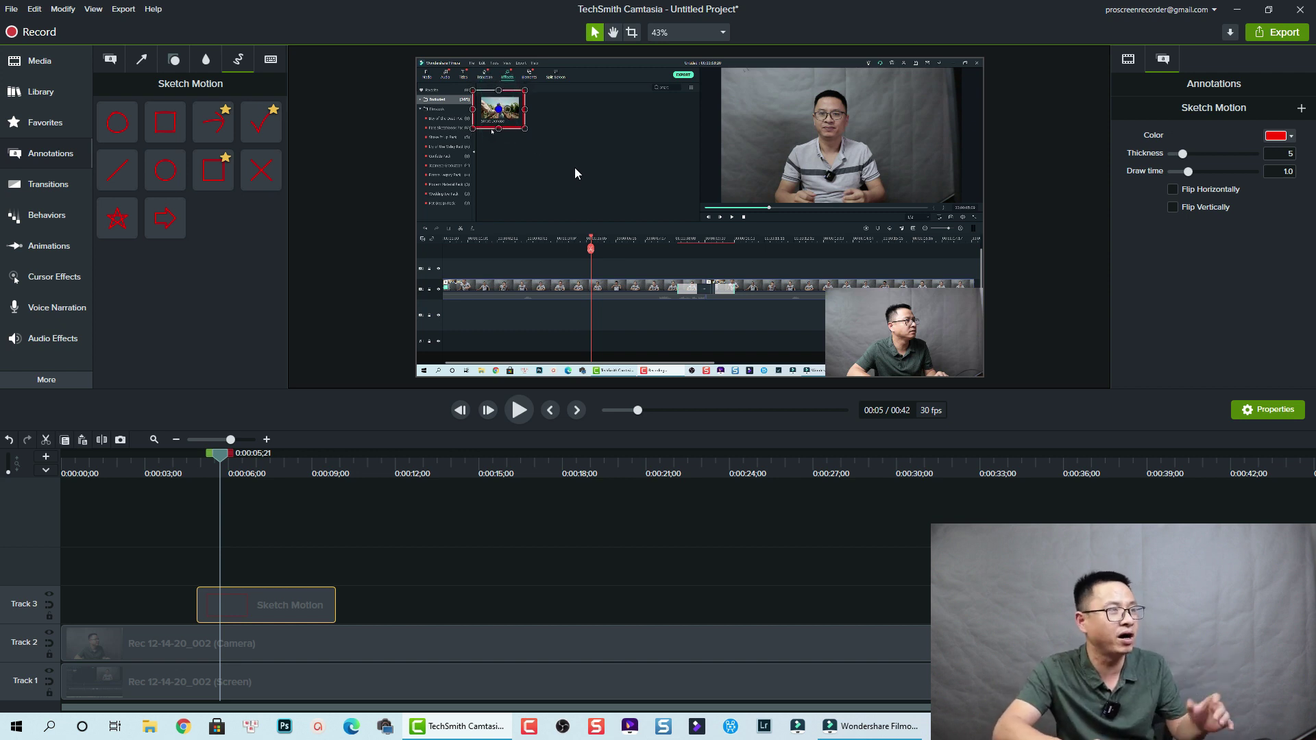
drag(507, 107, 492, 130)
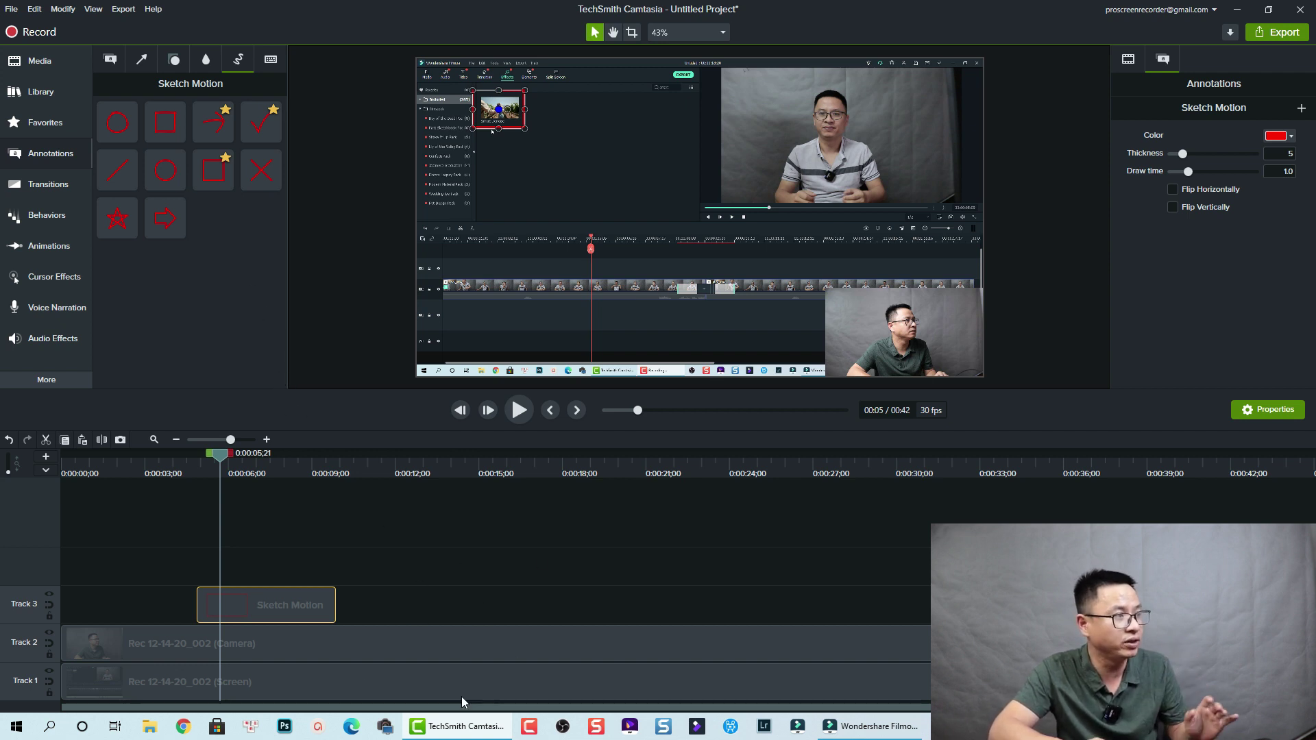
Preview the rectangle animation and trim its clip to end at 0:00:08;05.
click(193, 475)
key(space)
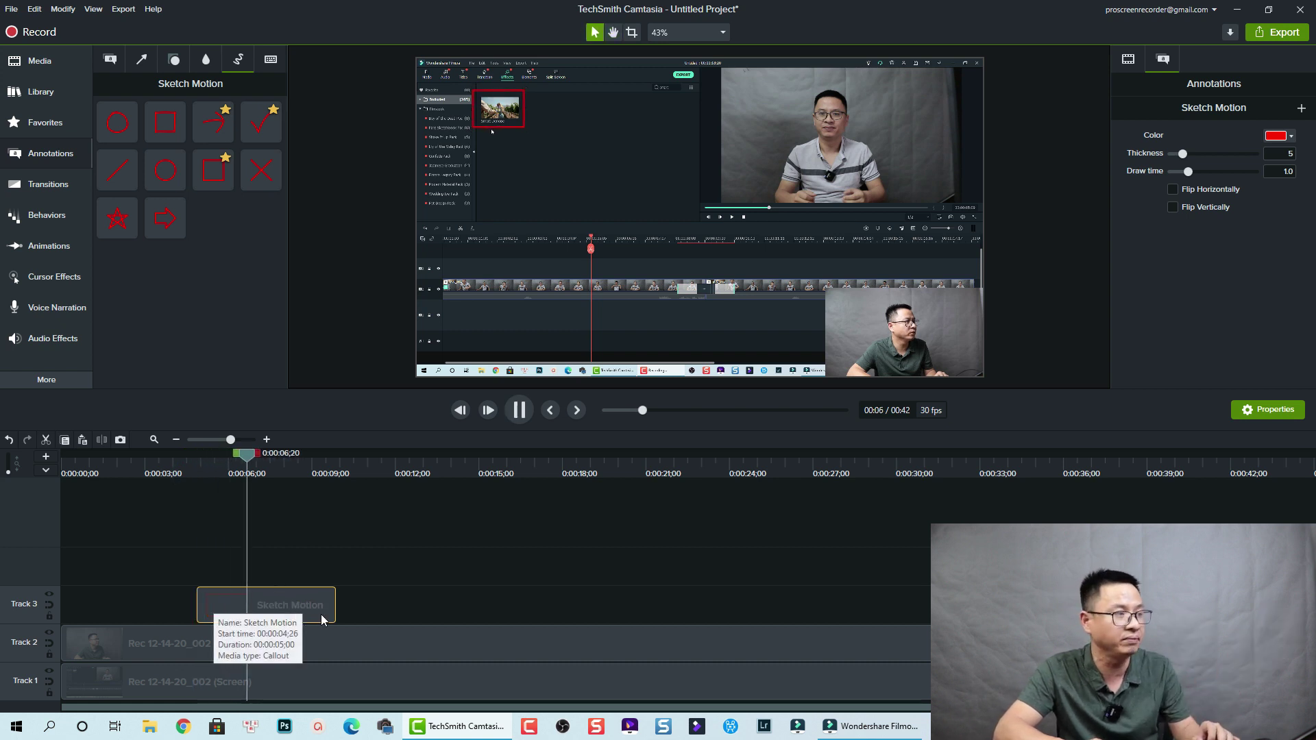
click(326, 616)
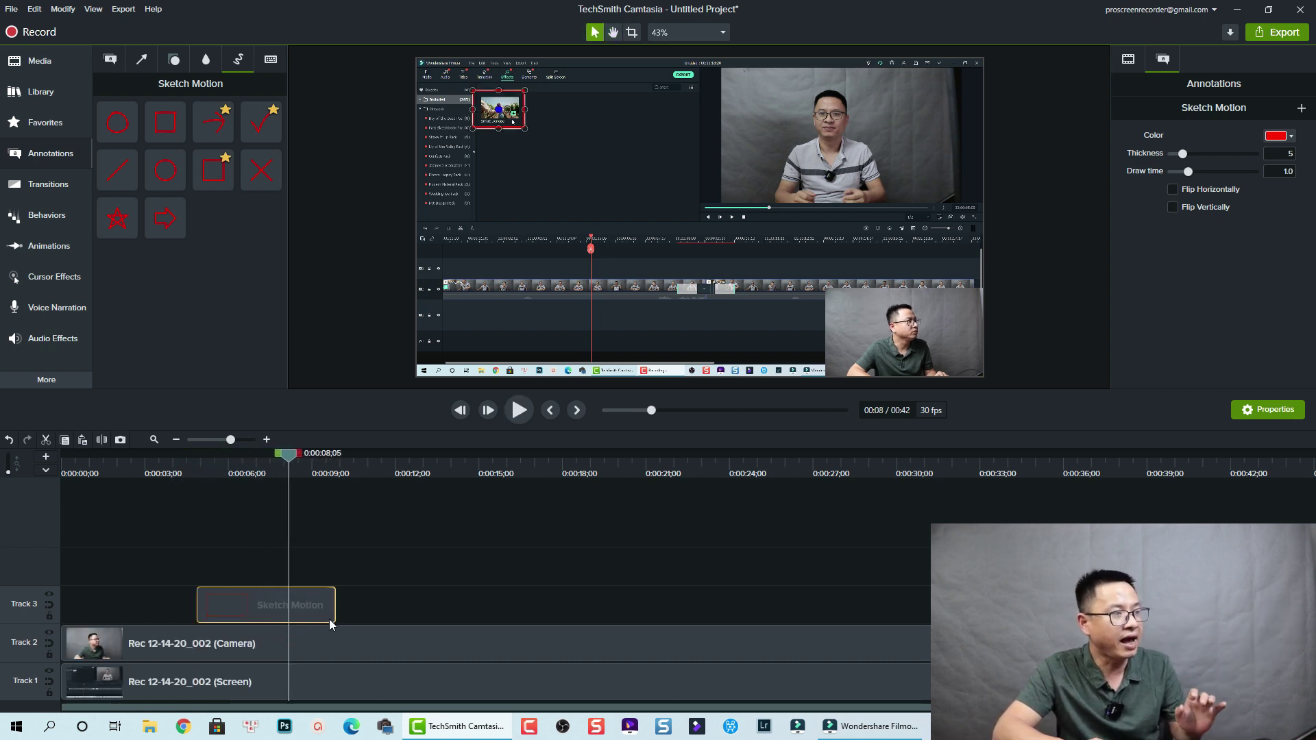
drag(333, 611, 283, 607)
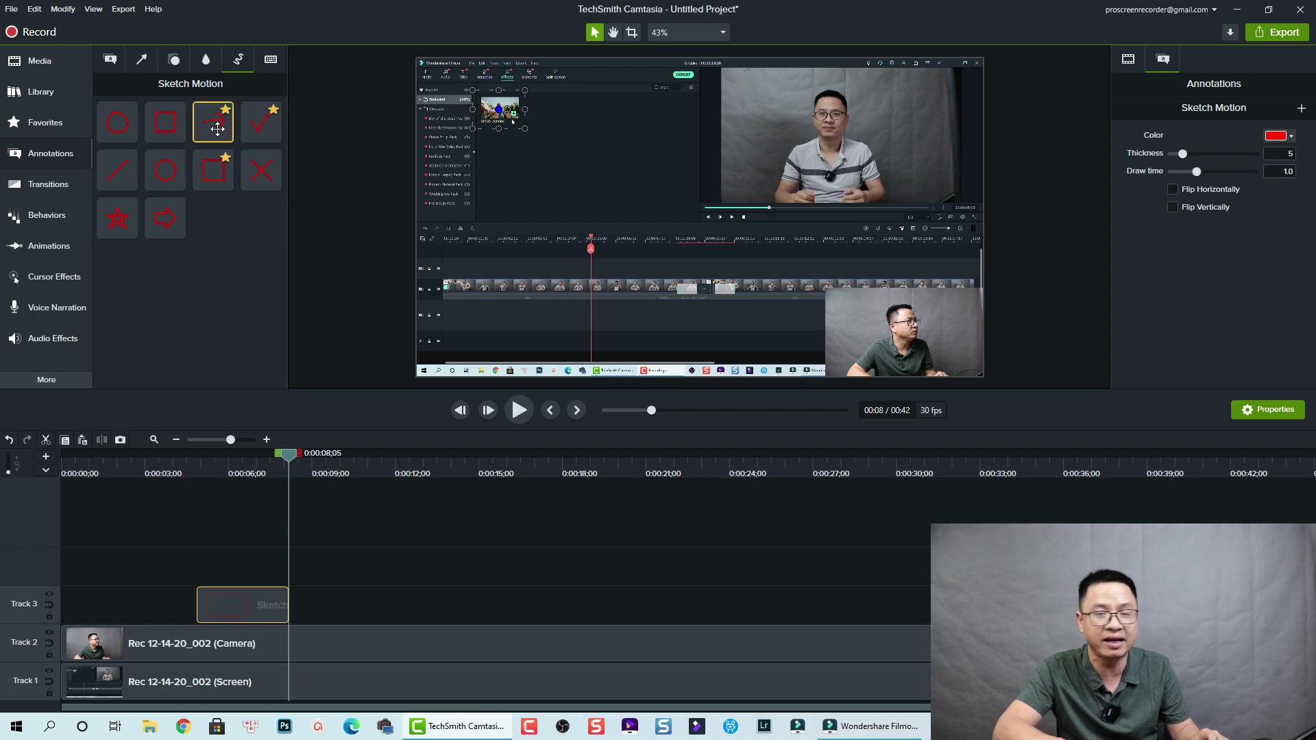
Add a curved sketch arrow to Track 3 near 0:00:11, shrink and flatten it, and preview.
mouse_move(214, 126)
mouse_down()
mouse_move(259, 183)
mouse_move(302, 479)
mouse_move(379, 581)
mouse_move(380, 603)
mouse_up()
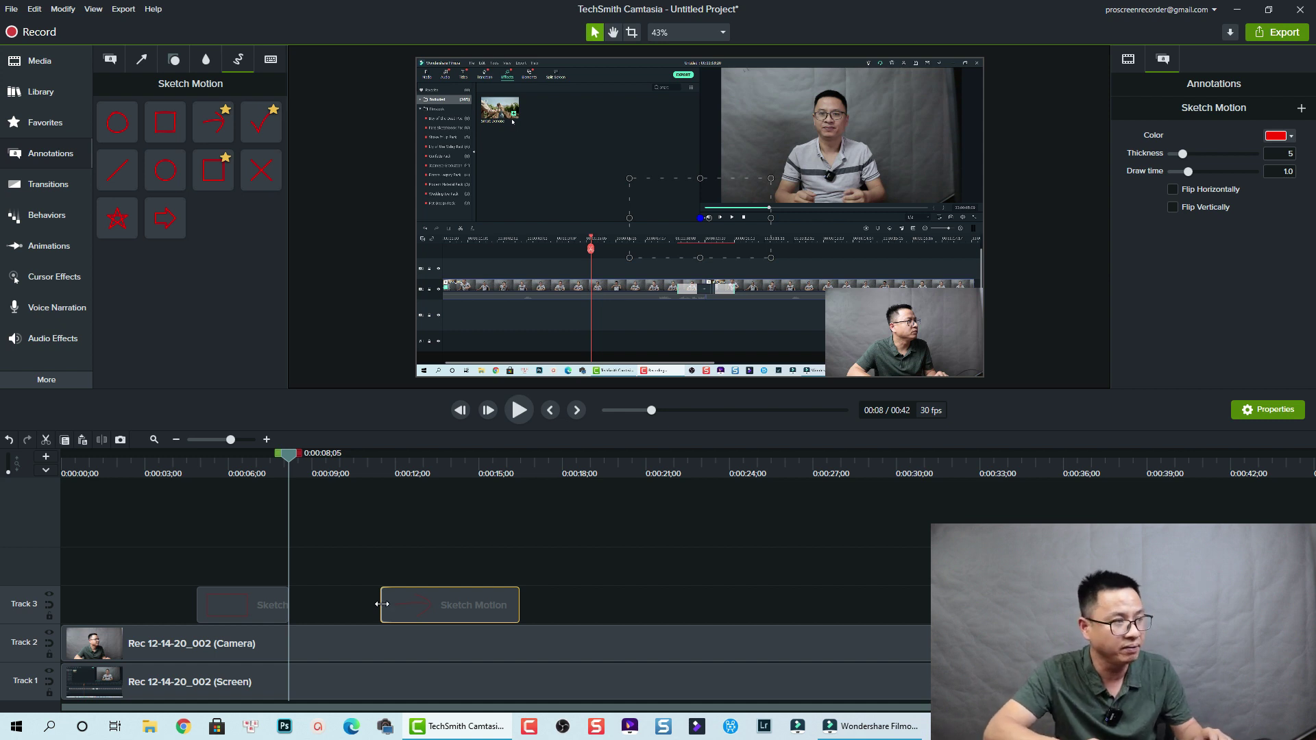
click(369, 468)
key(space)
key(space)
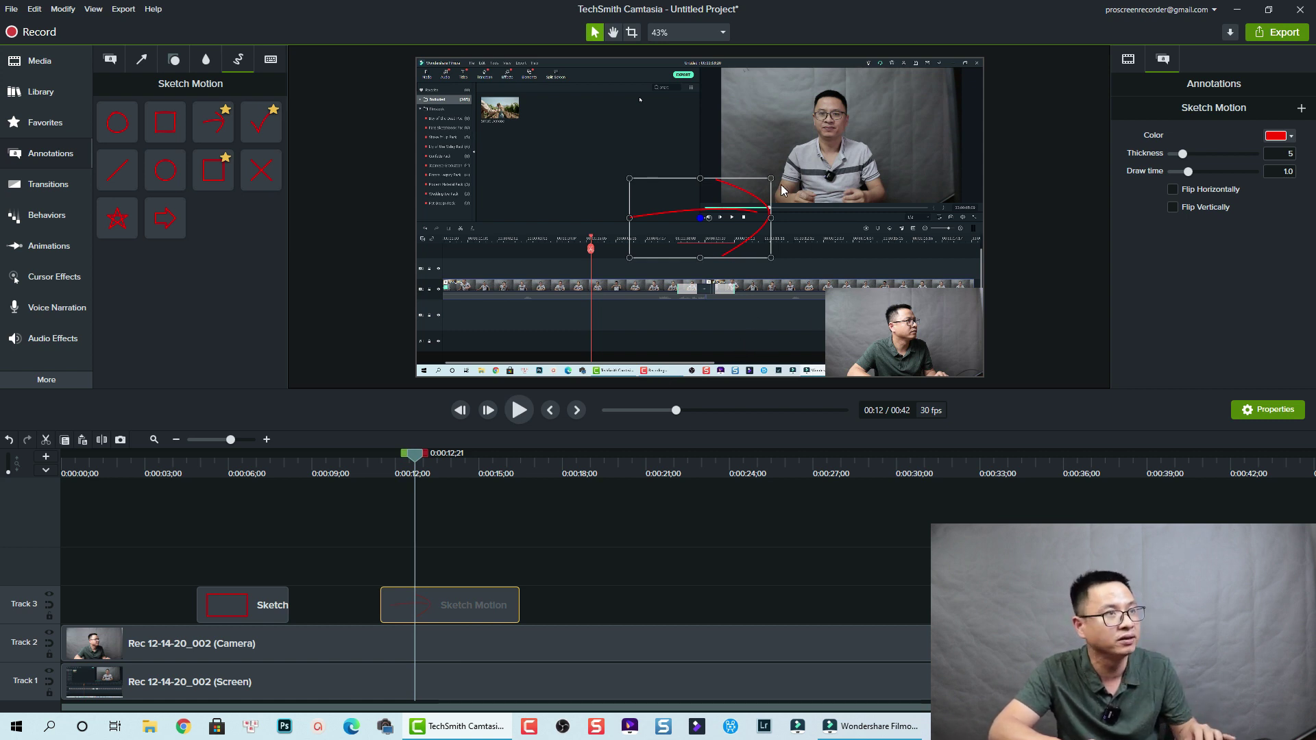
drag(771, 176, 722, 194)
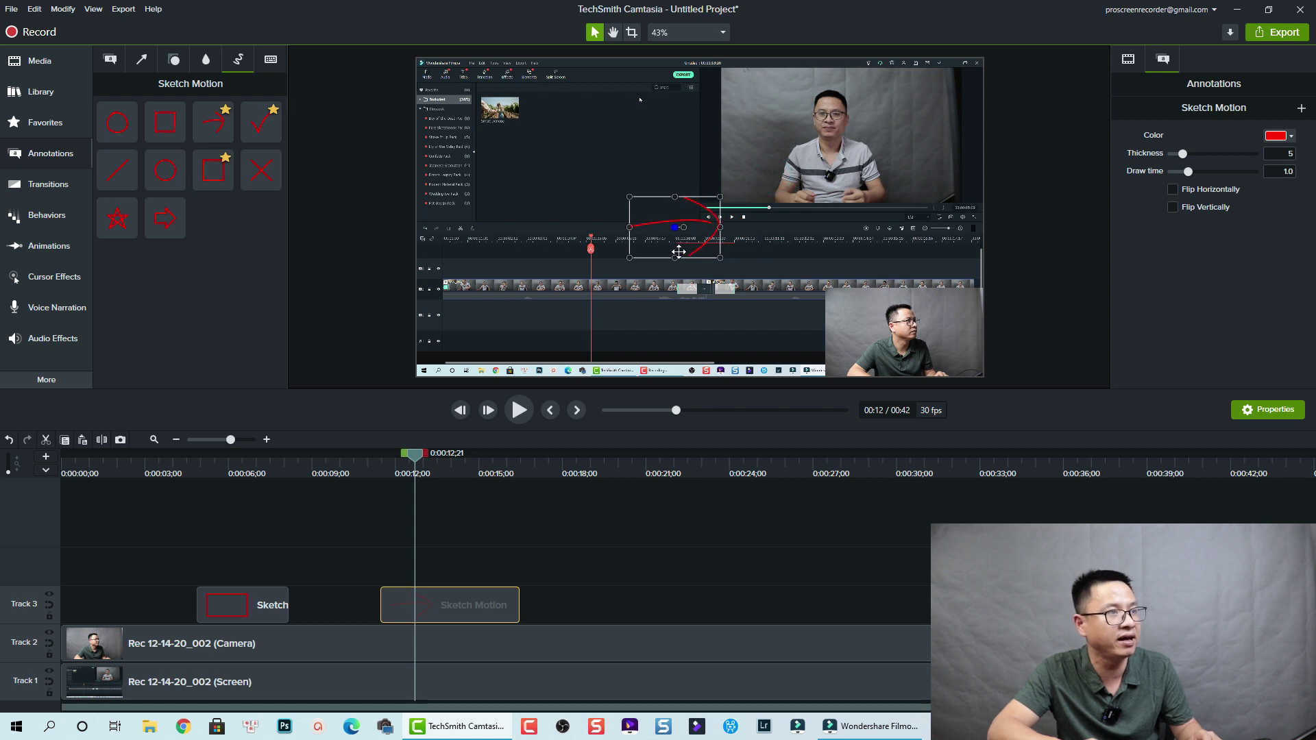
drag(675, 258, 700, 228)
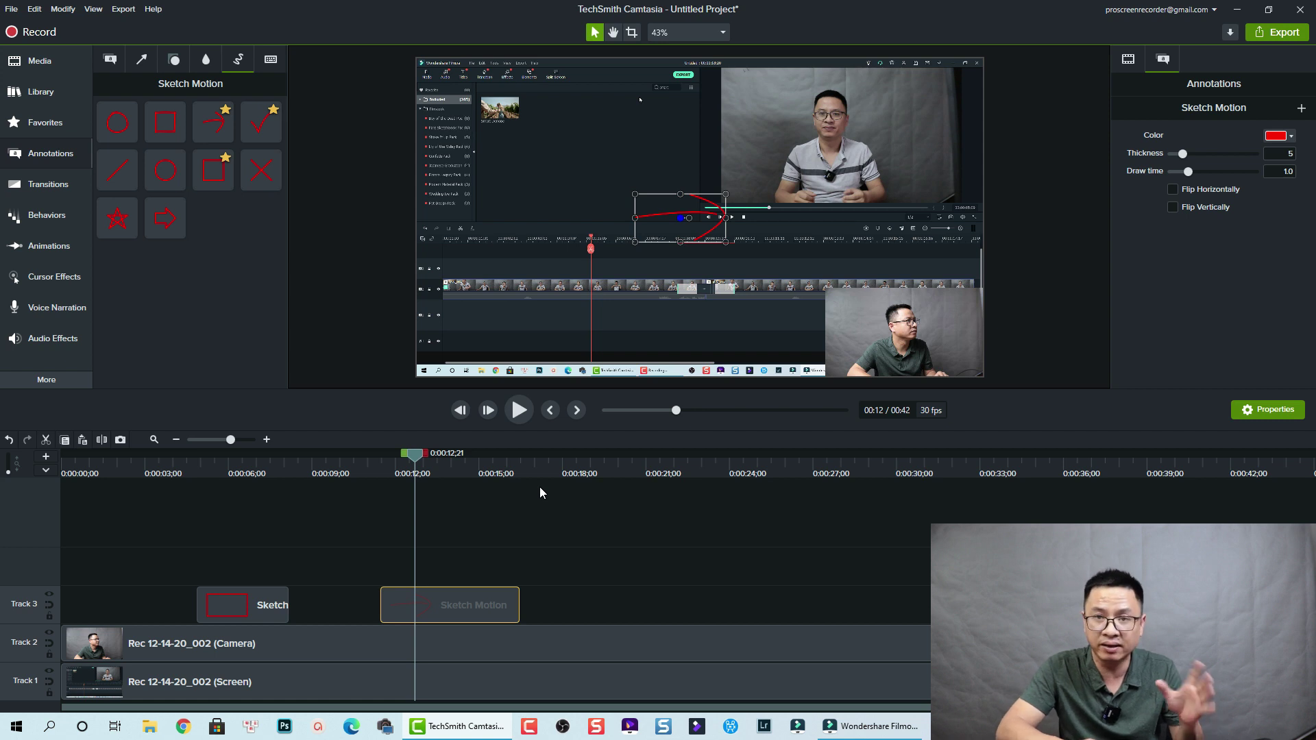
click(378, 466)
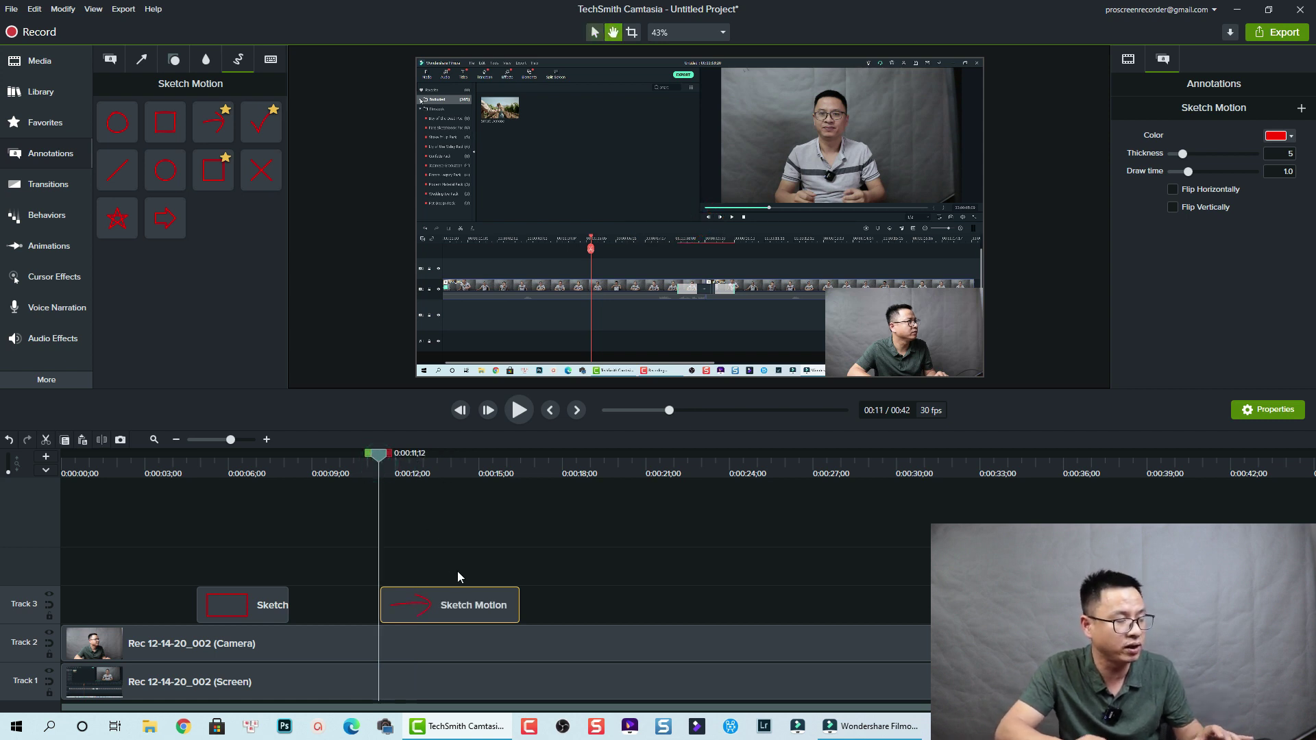
key(space)
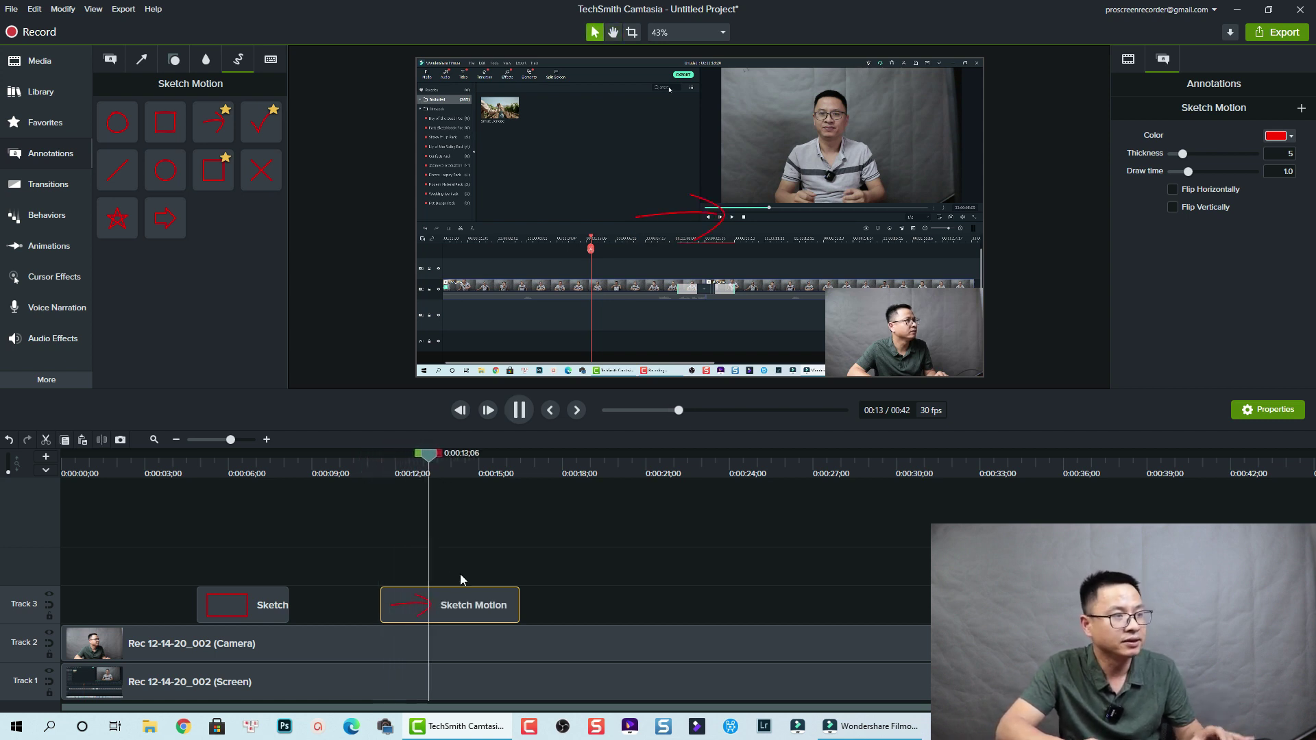
key(space)
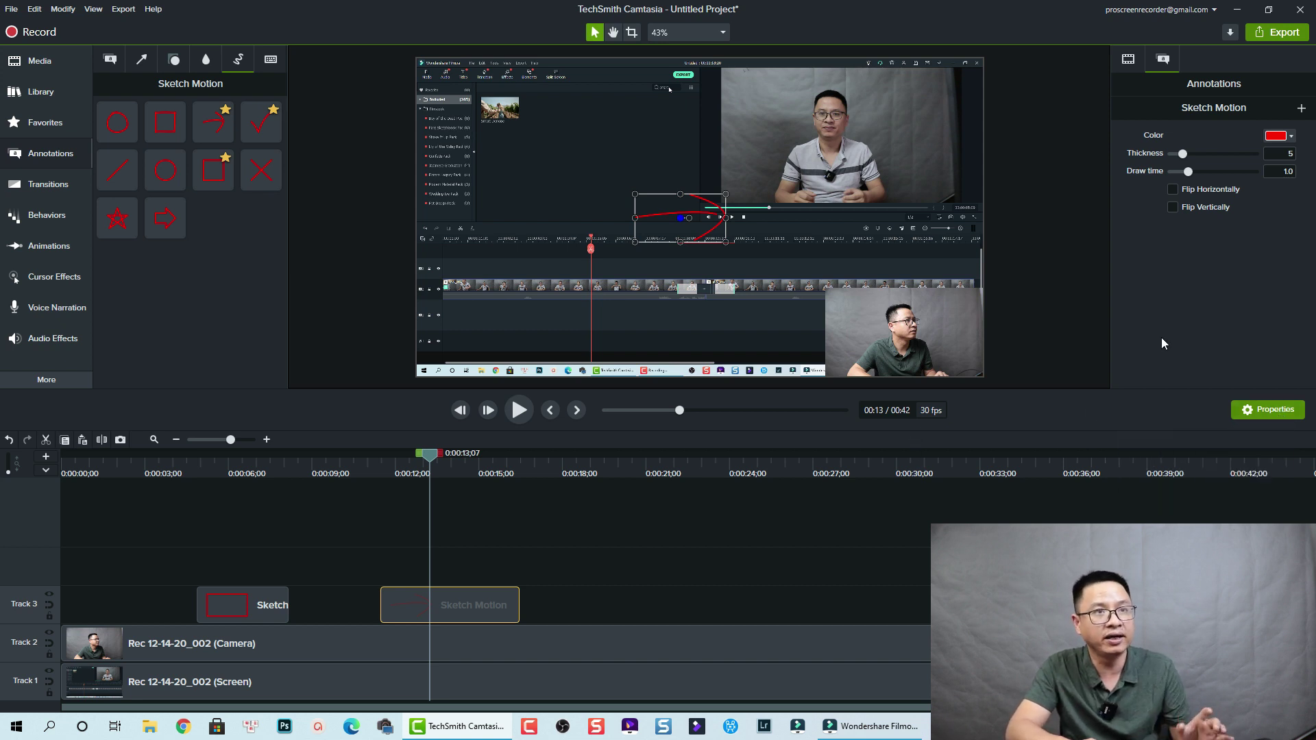
Try purple and green arrow colours, then start the eyedropper to sample one from the screen.
click(1290, 139)
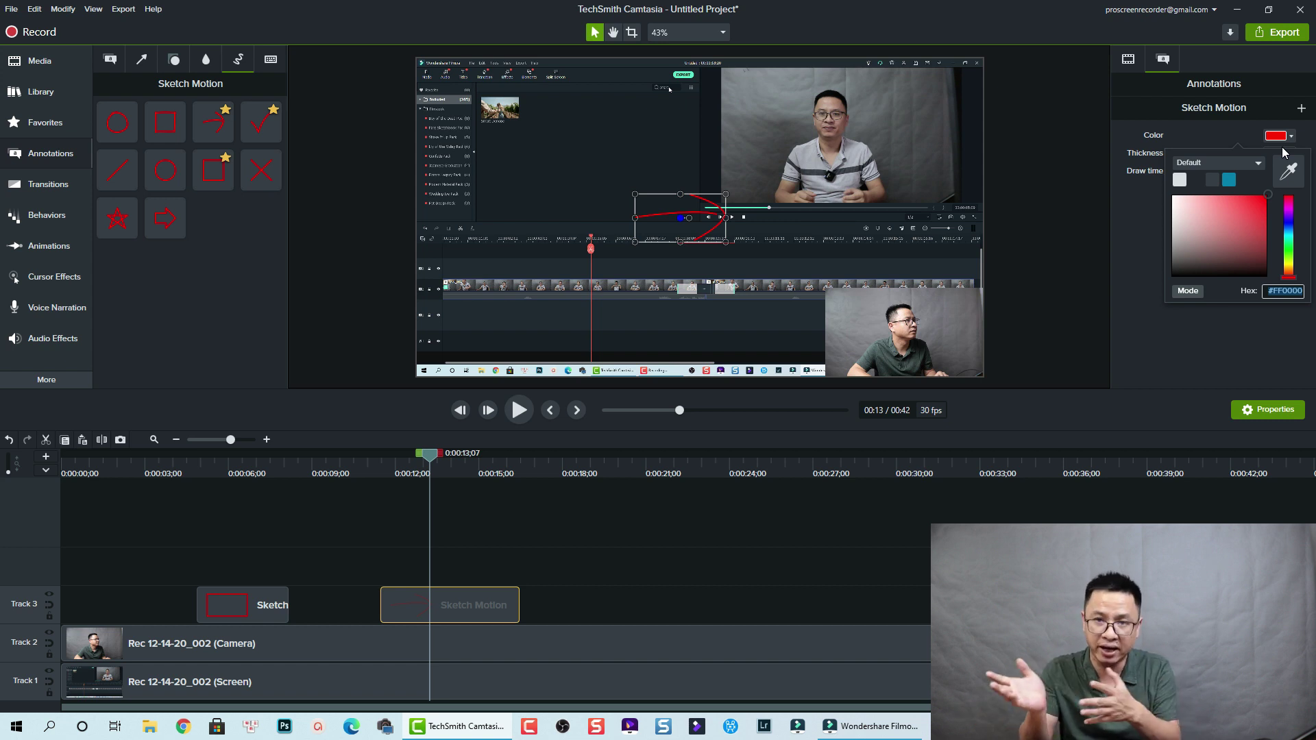
click(1287, 219)
click(1259, 203)
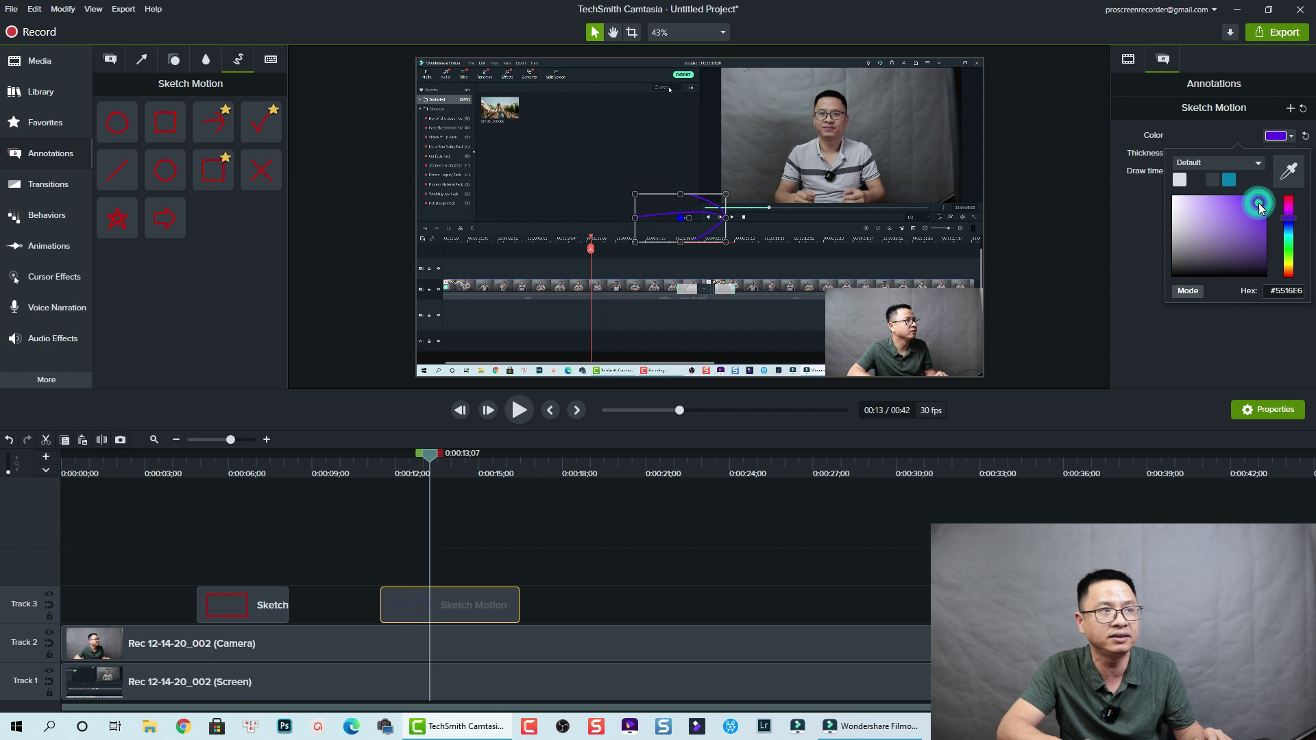
click(1288, 250)
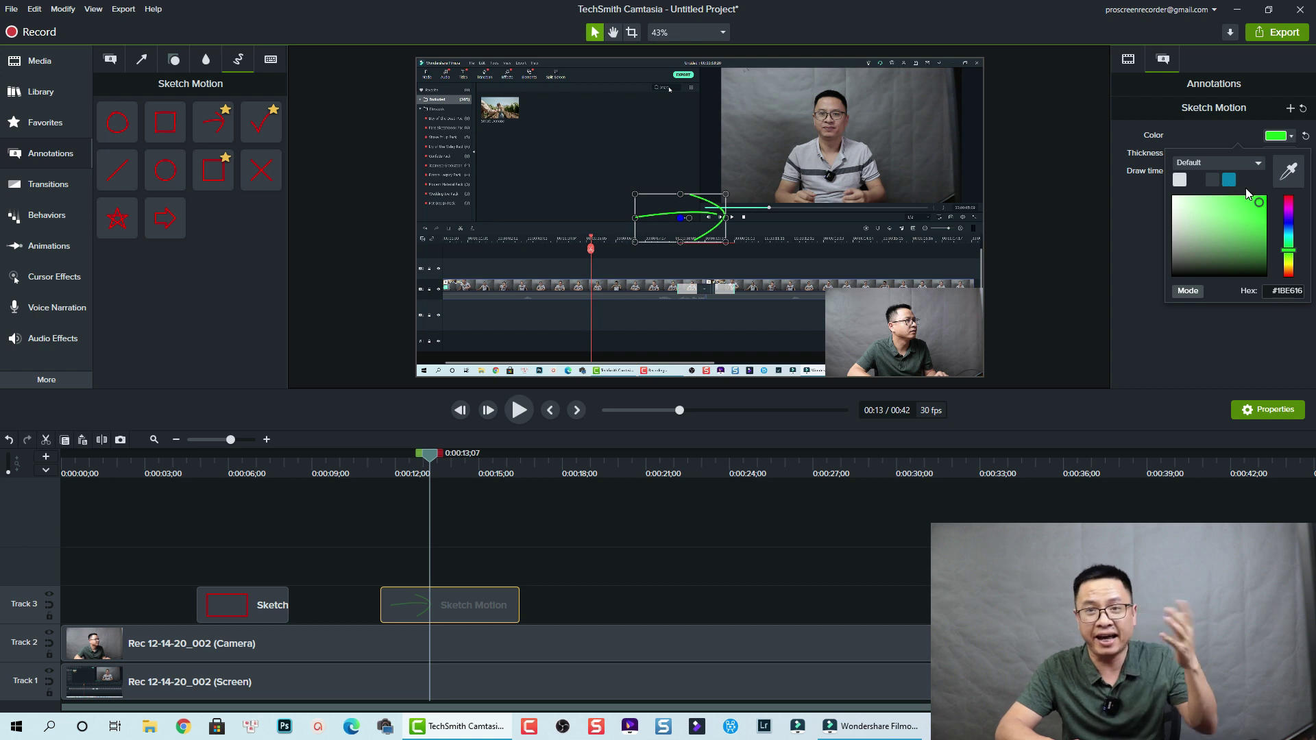
click(1289, 172)
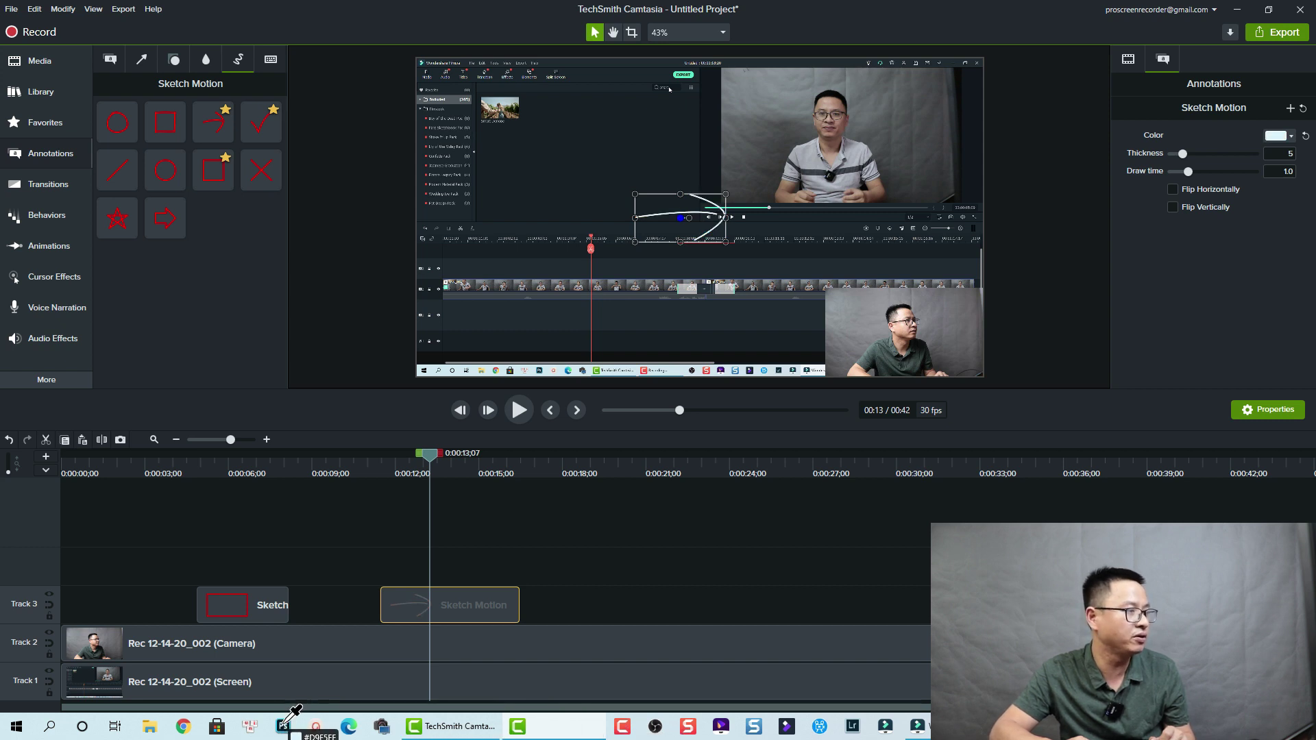
Pick yellow from the screen for the arrow, with thickness 13 and draw time 2.0 seconds.
click(194, 724)
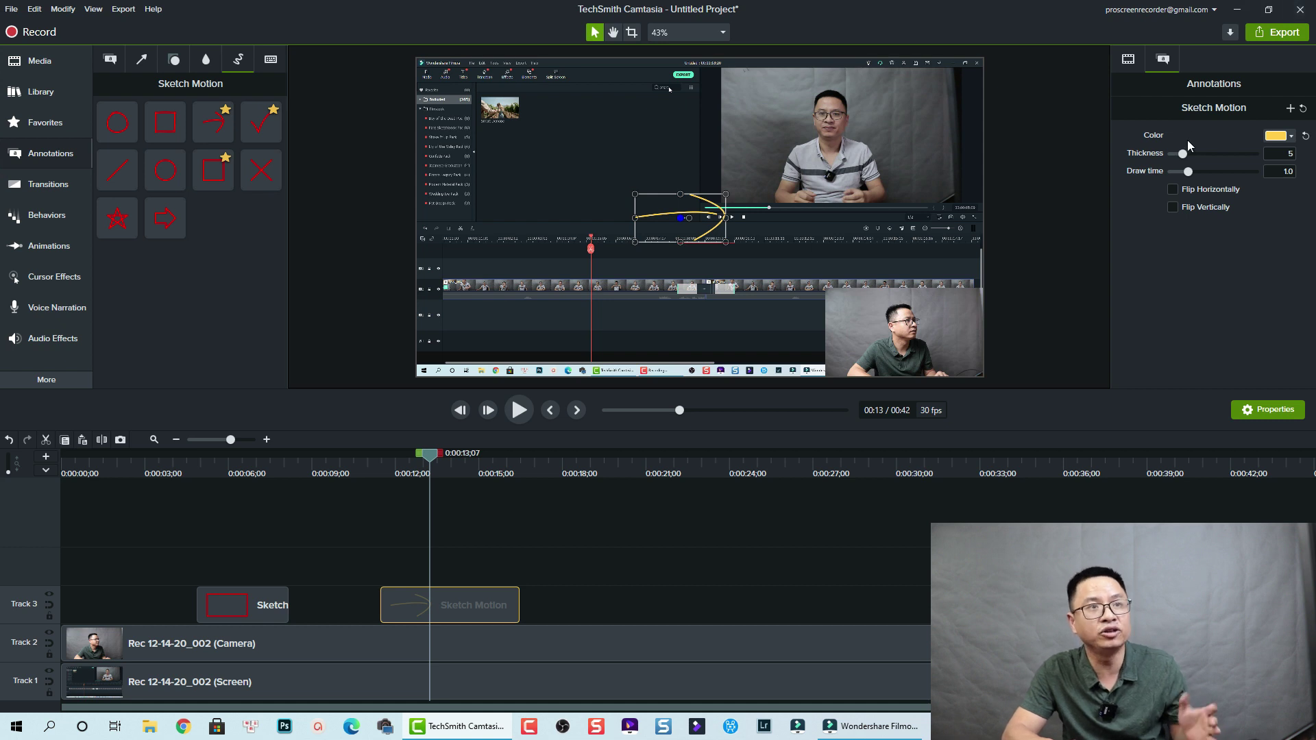
drag(1182, 155, 1228, 155)
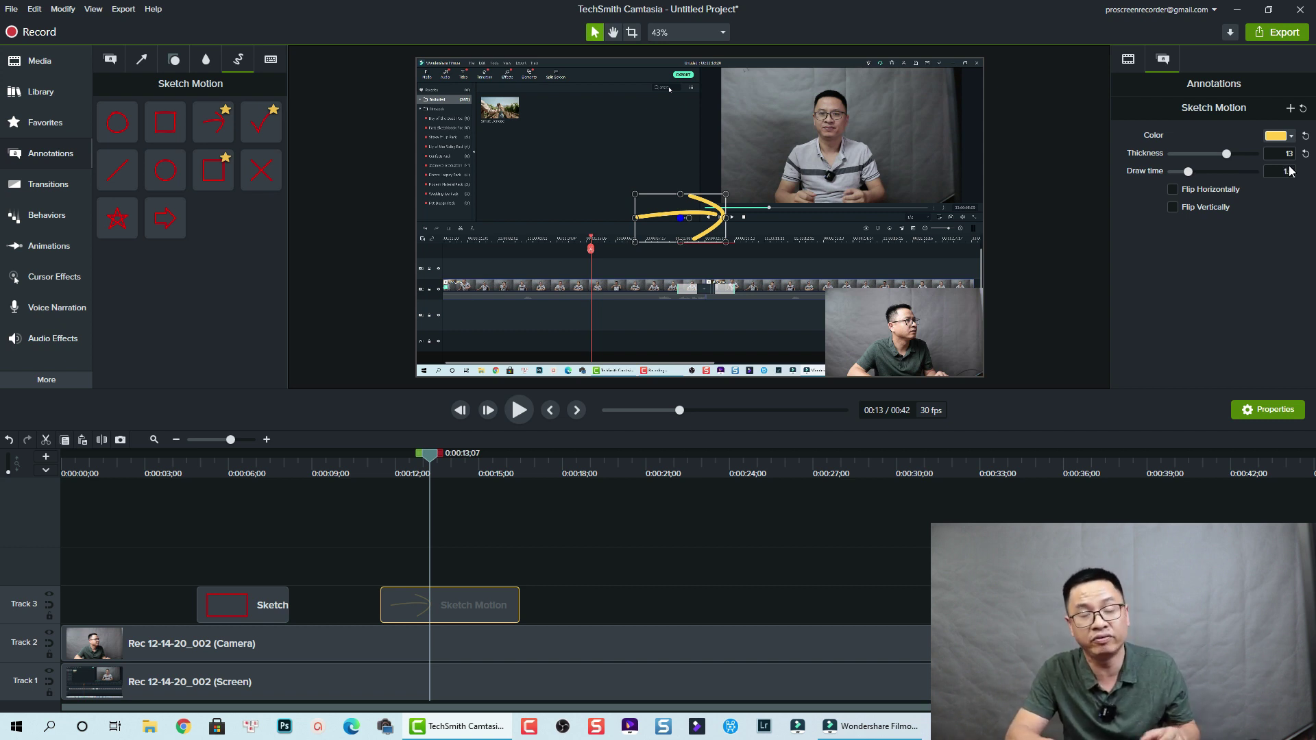
drag(1190, 175, 1207, 179)
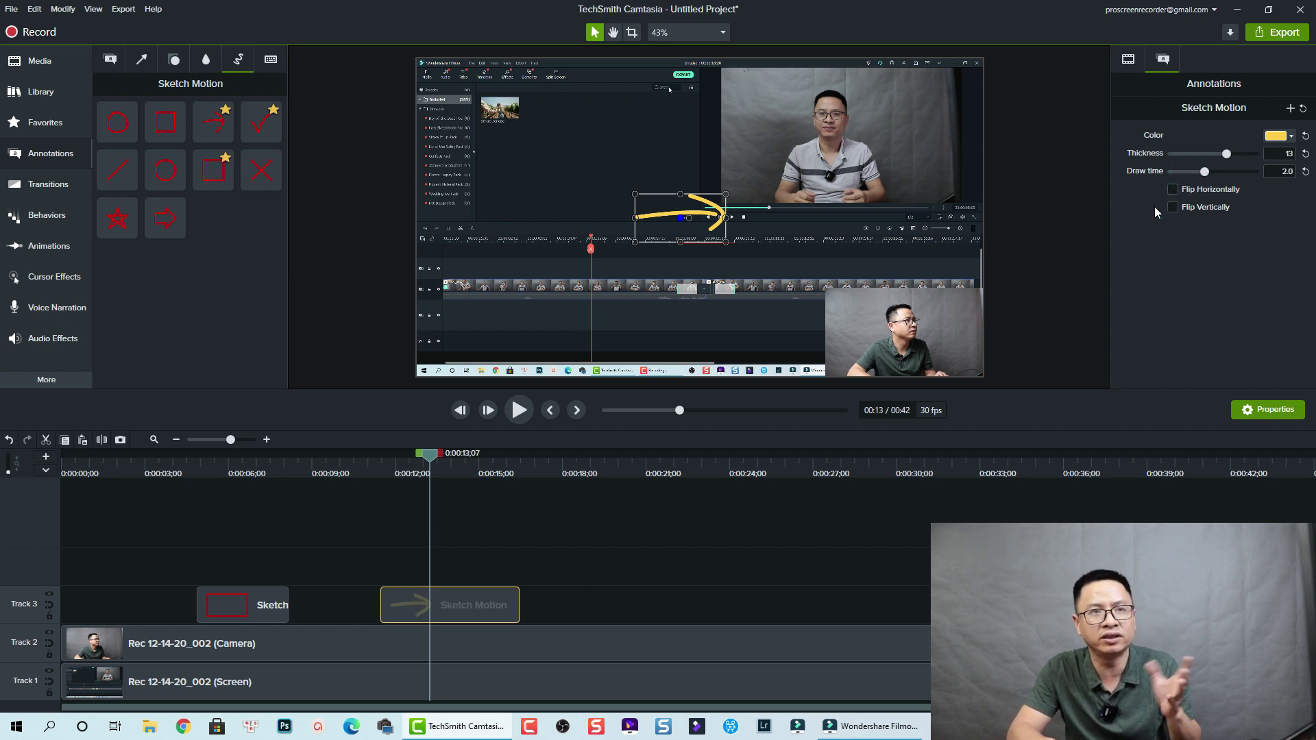
click(374, 475)
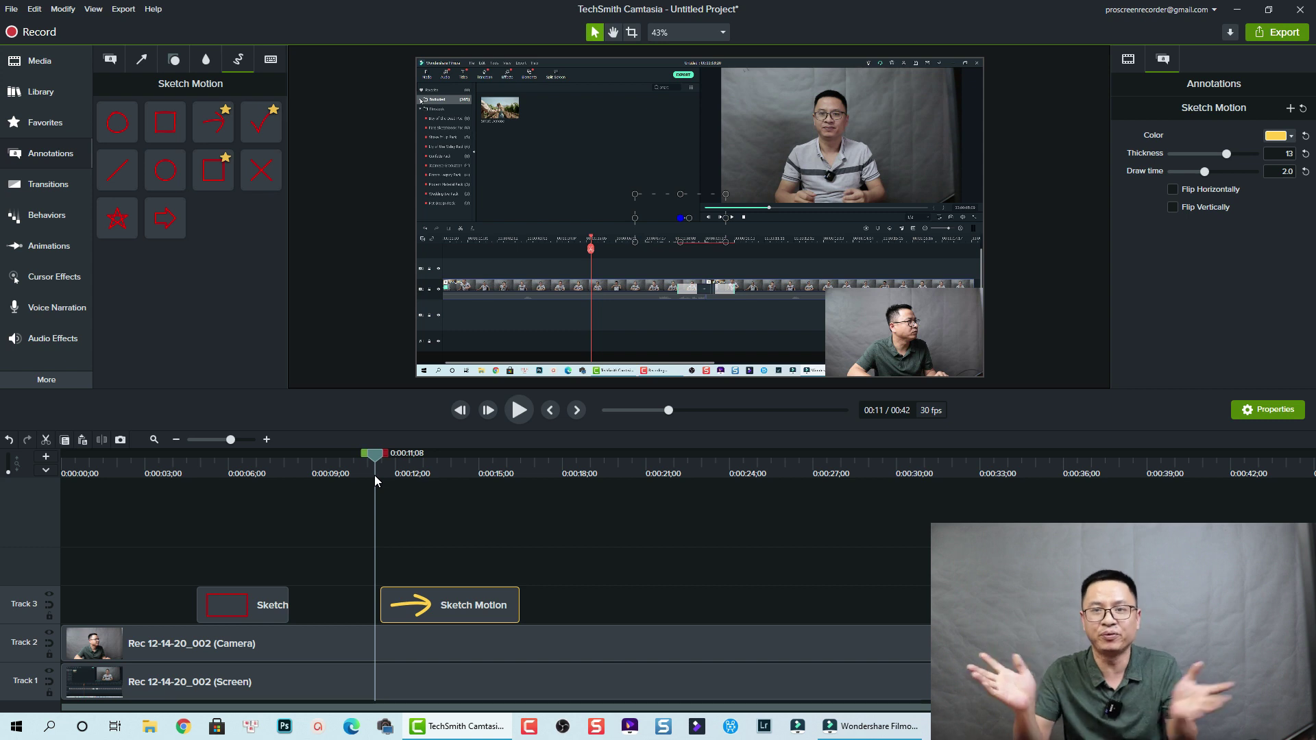
key(space)
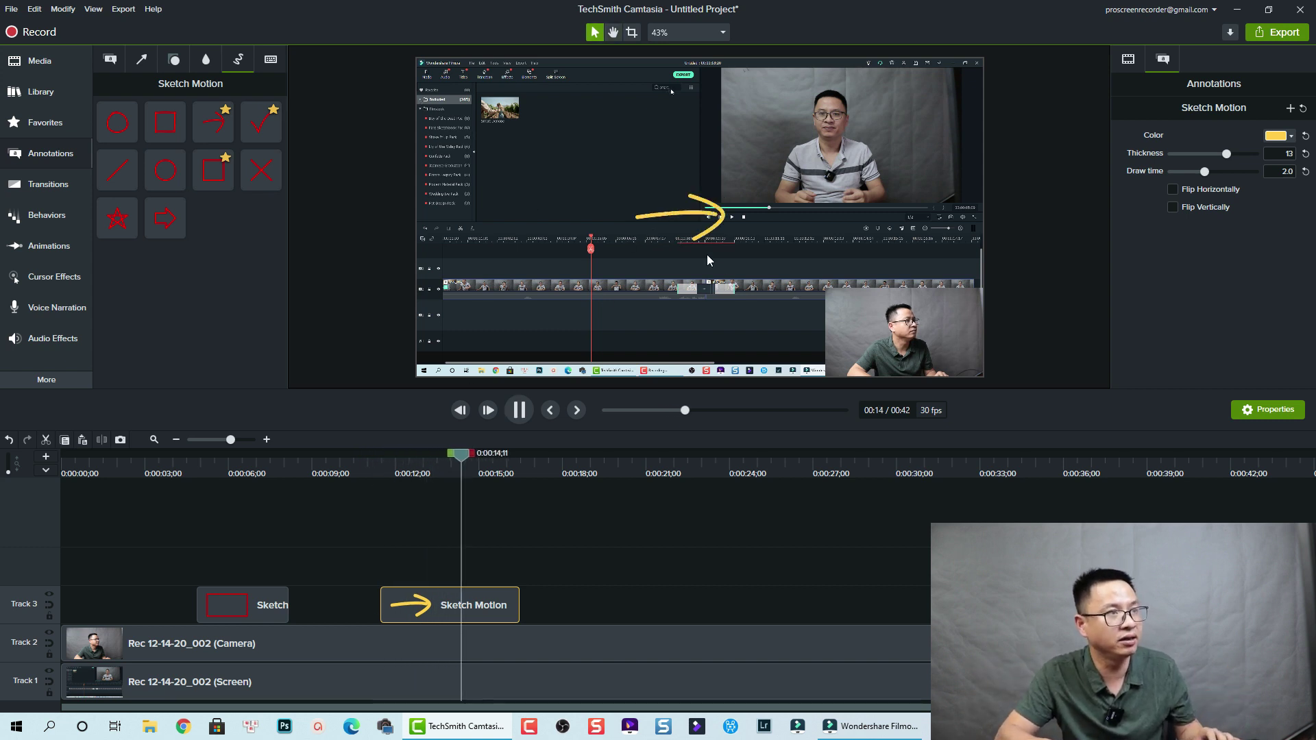
key(space)
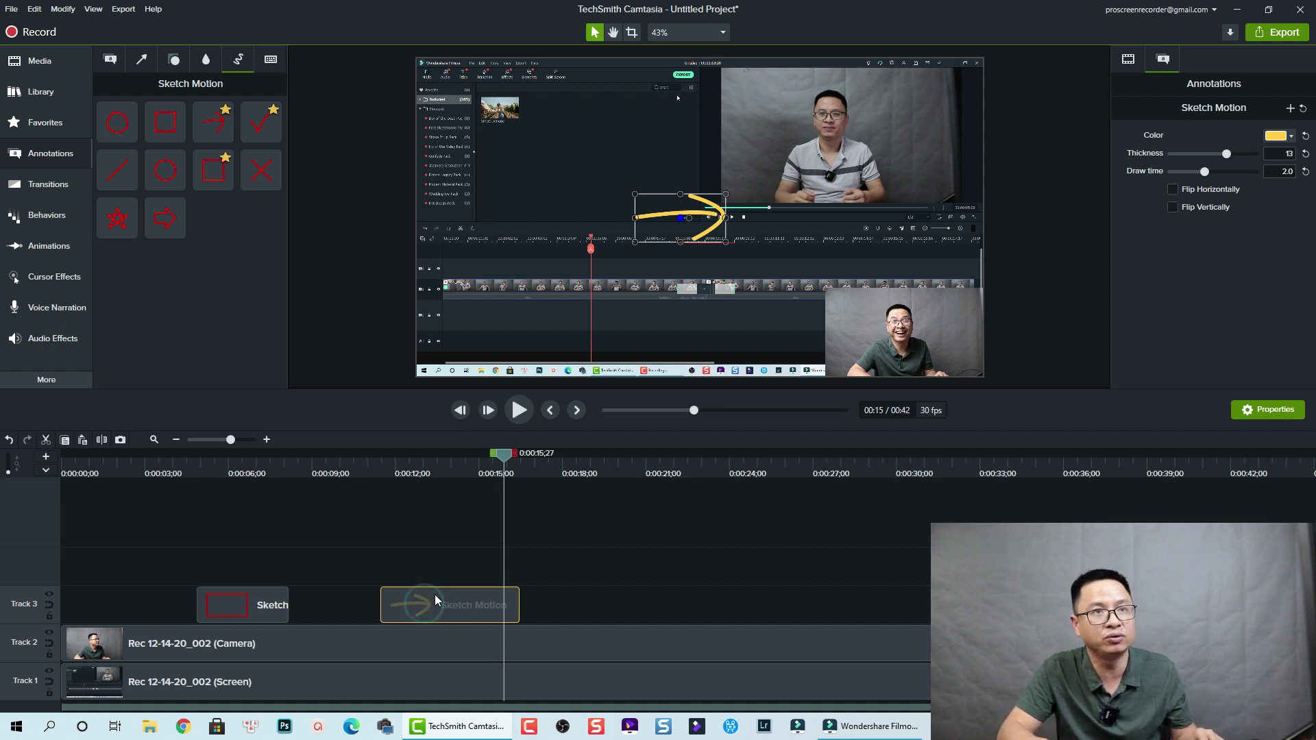
Set the arrow's draw time back to 1.0.
click(1283, 171)
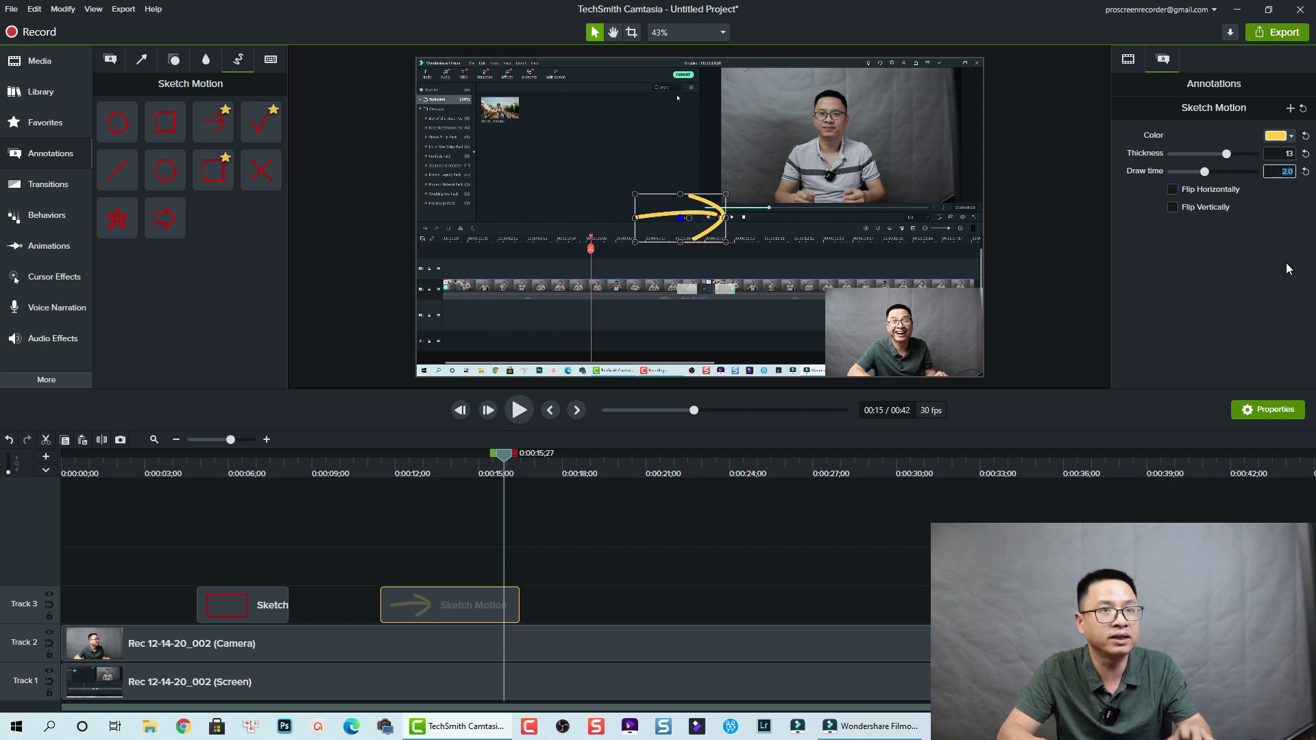
text(1.0)
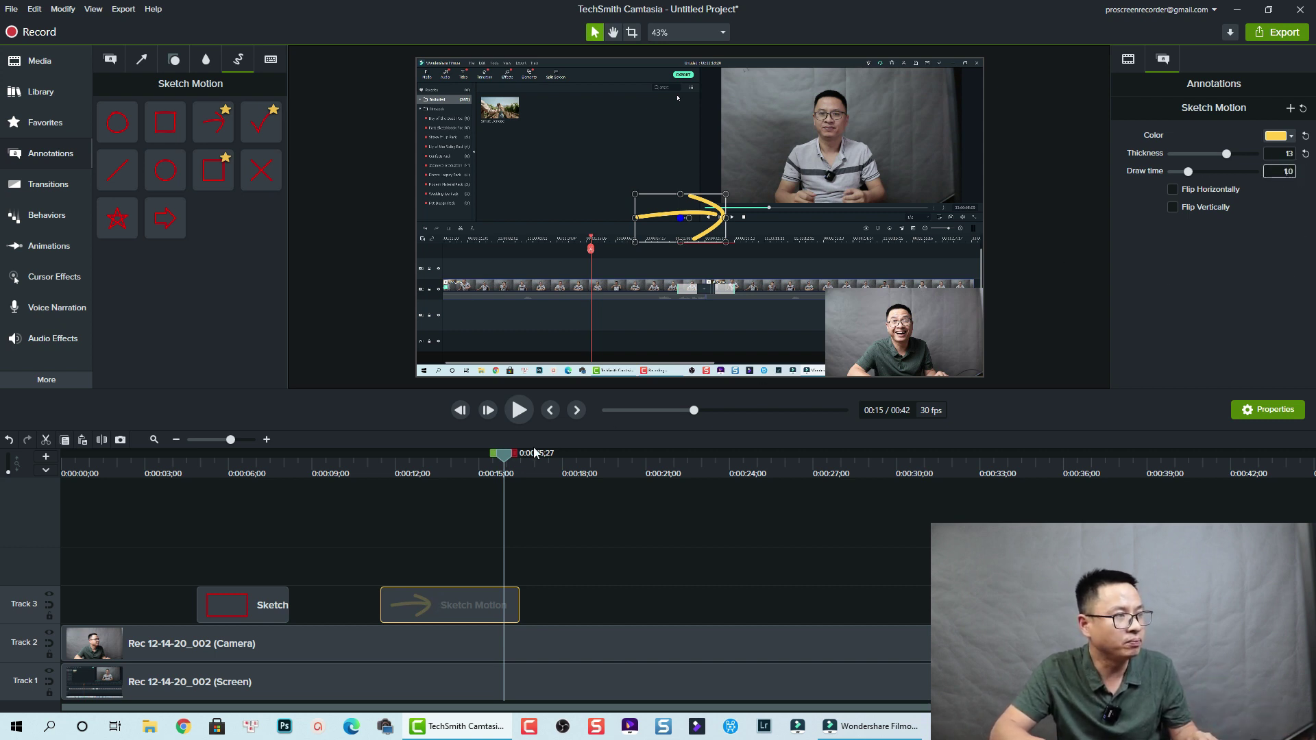
click(418, 473)
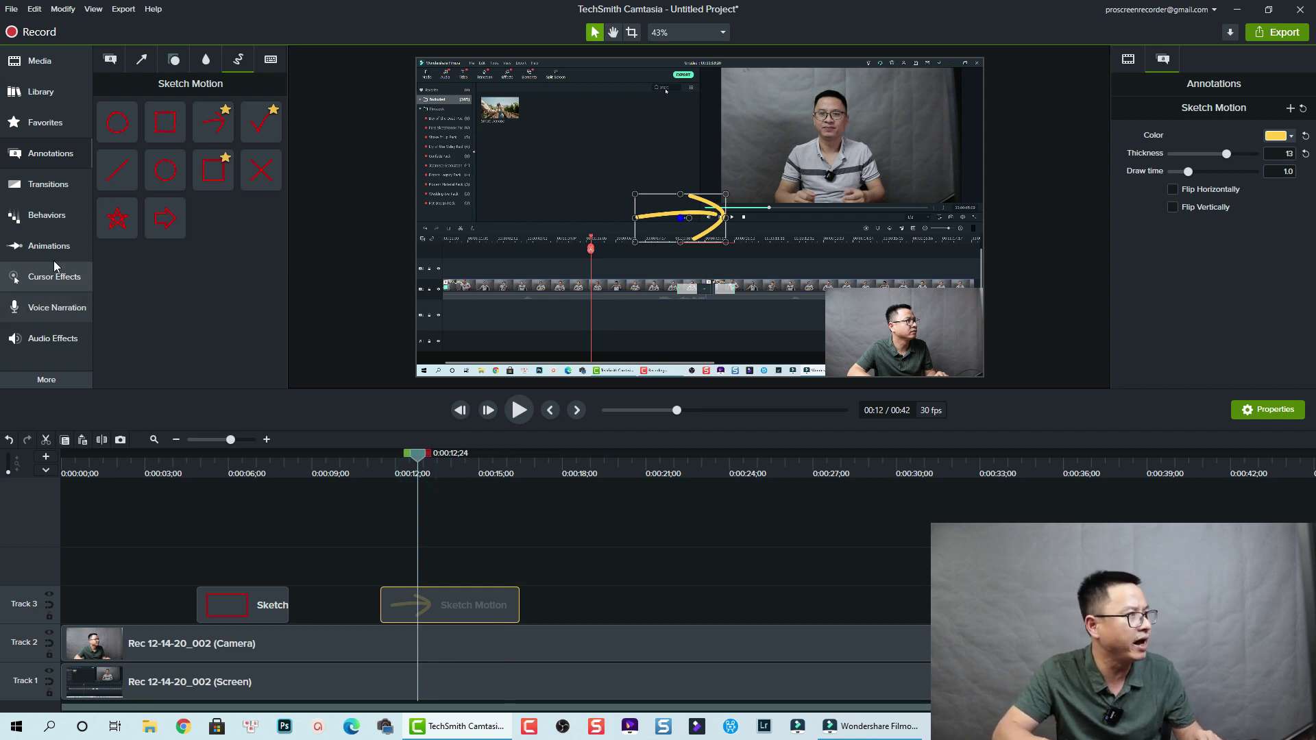
Apply the Pop Up behavior to the Sketch Motion clip and preview the animation.
click(43, 216)
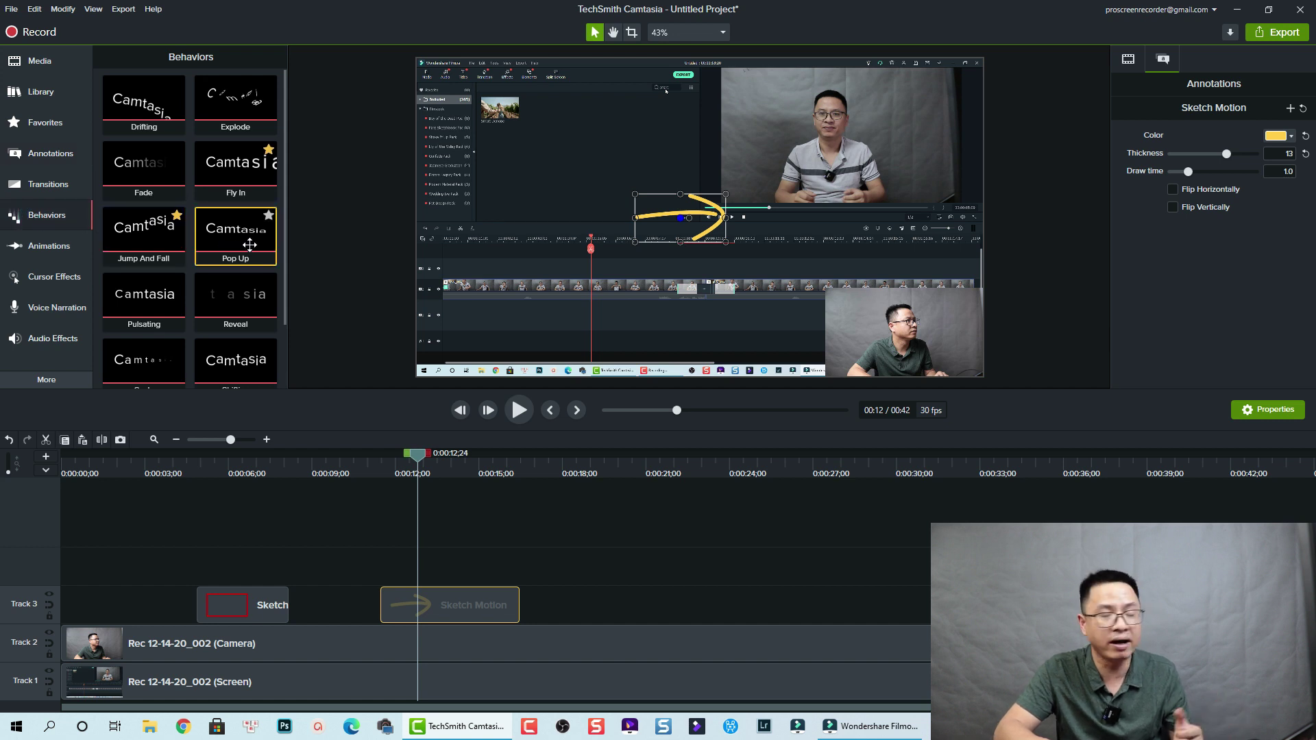
mouse_move(250, 245)
mouse_down()
mouse_move(402, 528)
mouse_move(414, 587)
mouse_move(435, 600)
mouse_up()
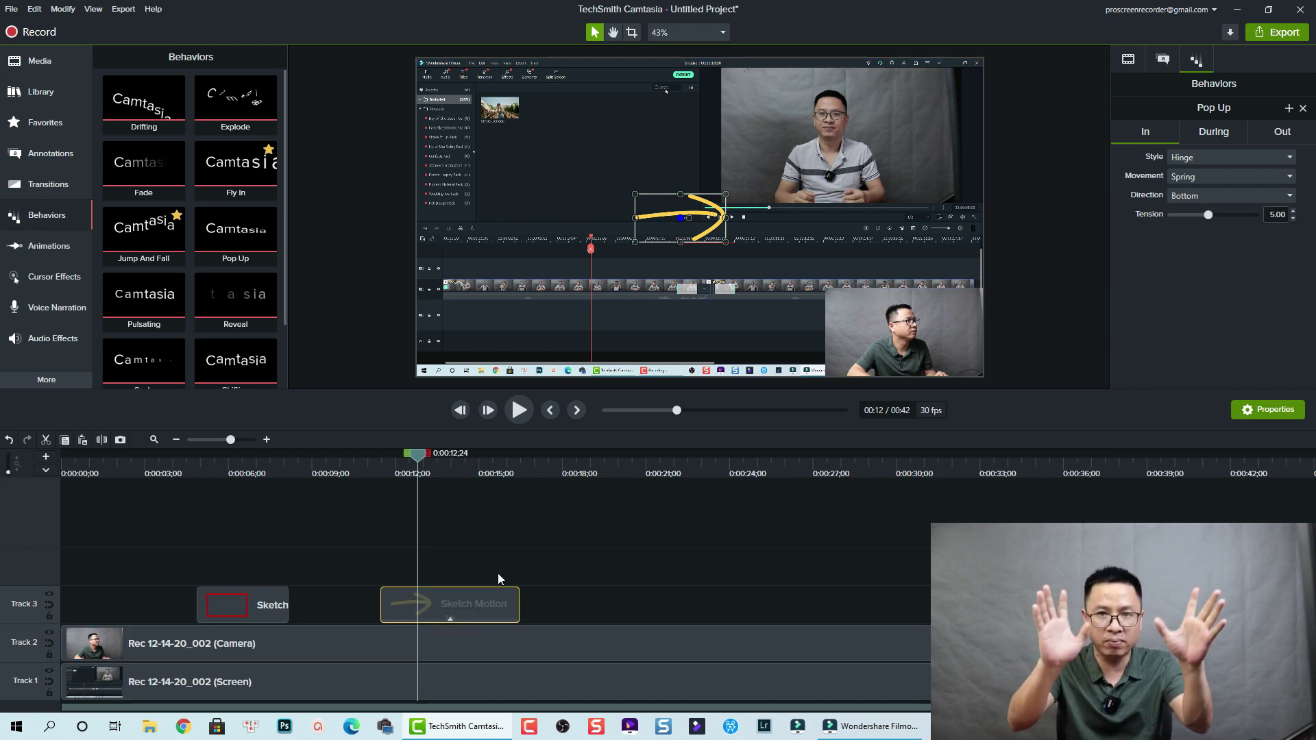
click(369, 470)
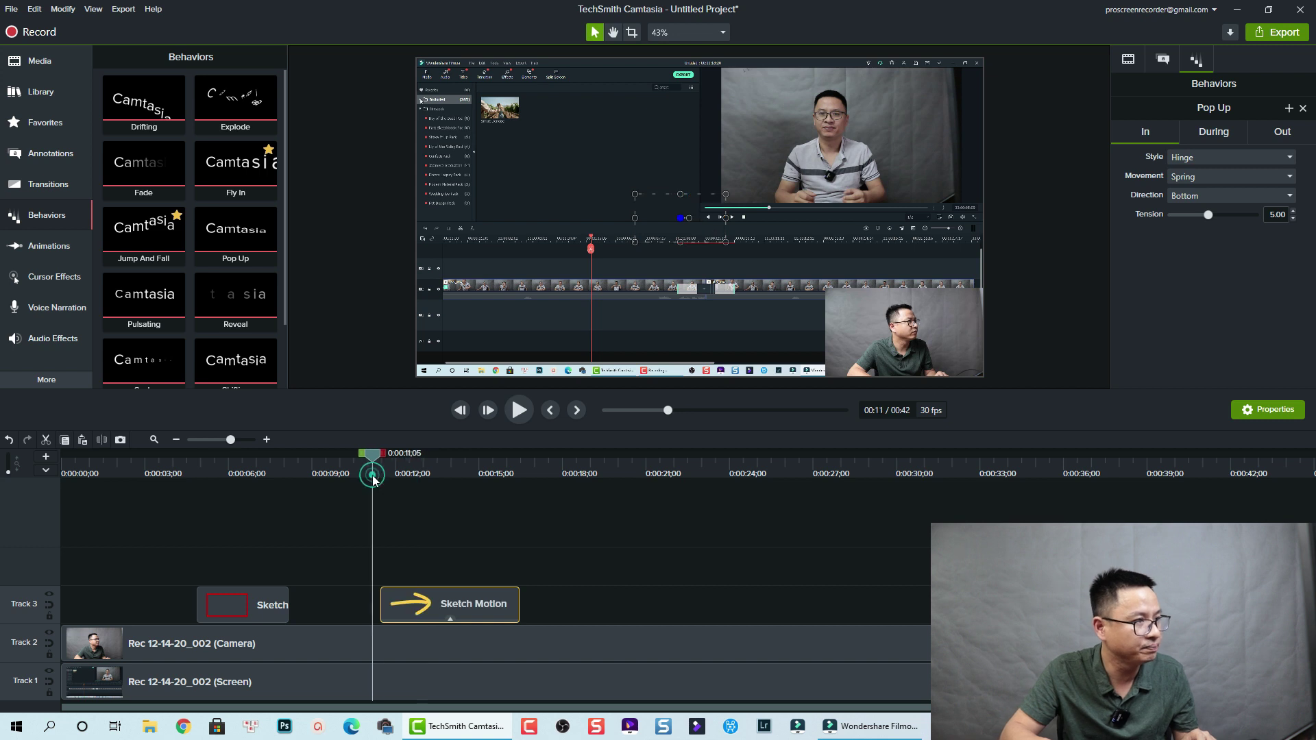
key(space)
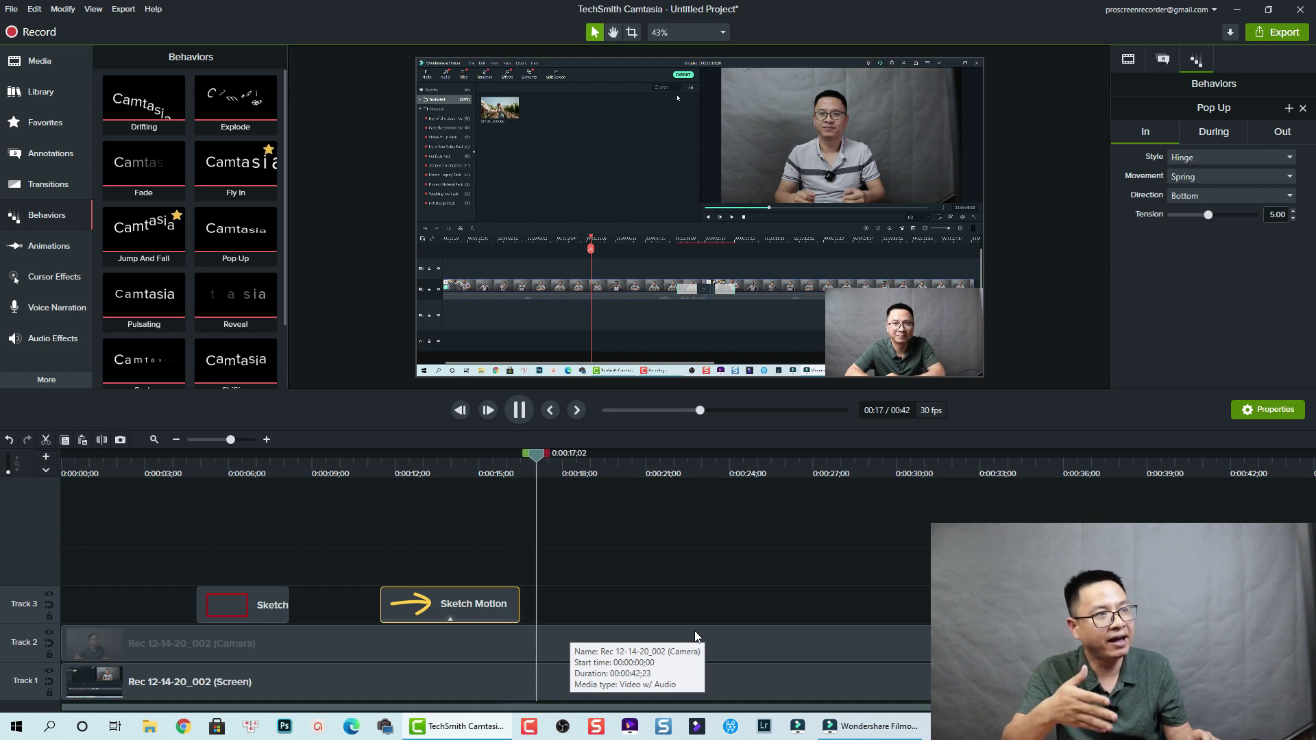
key(space)
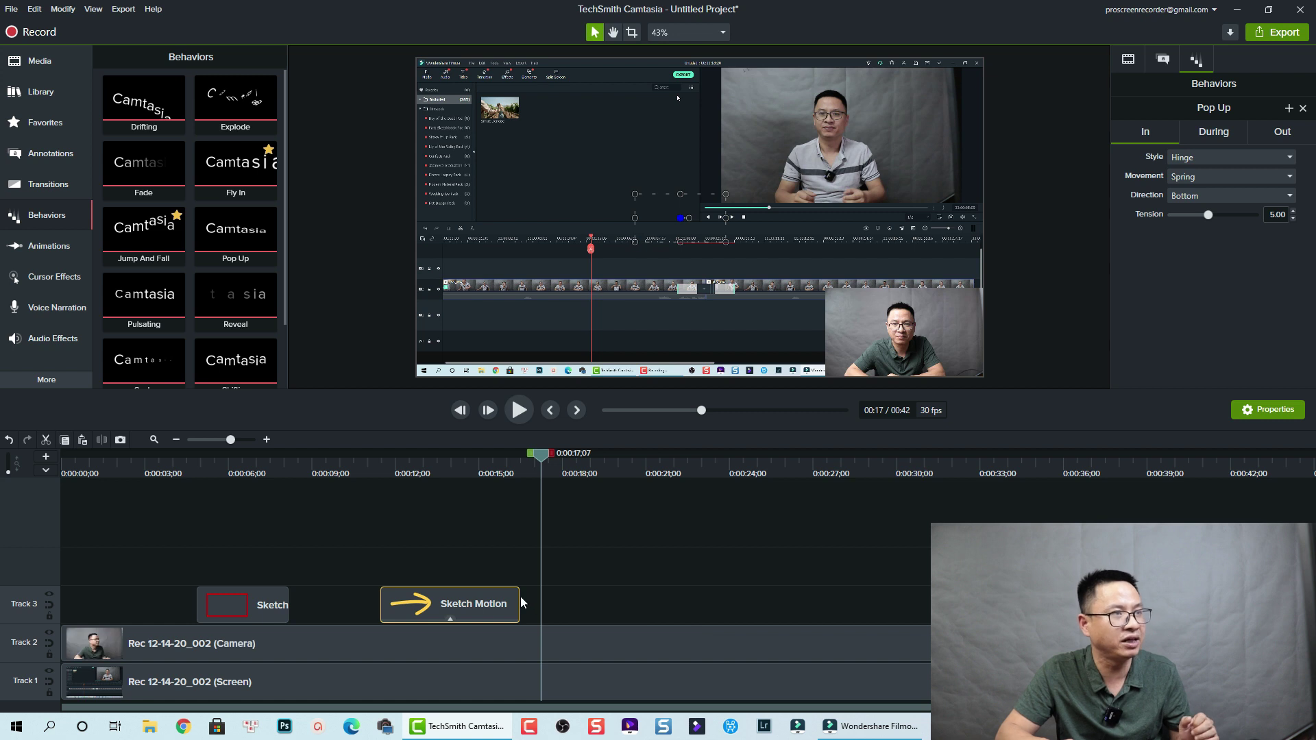
Lengthen the arrow clip to 0:00:07;21, enlarge the yellow arrow, move it lower-left, and preview.
drag(520, 603, 594, 603)
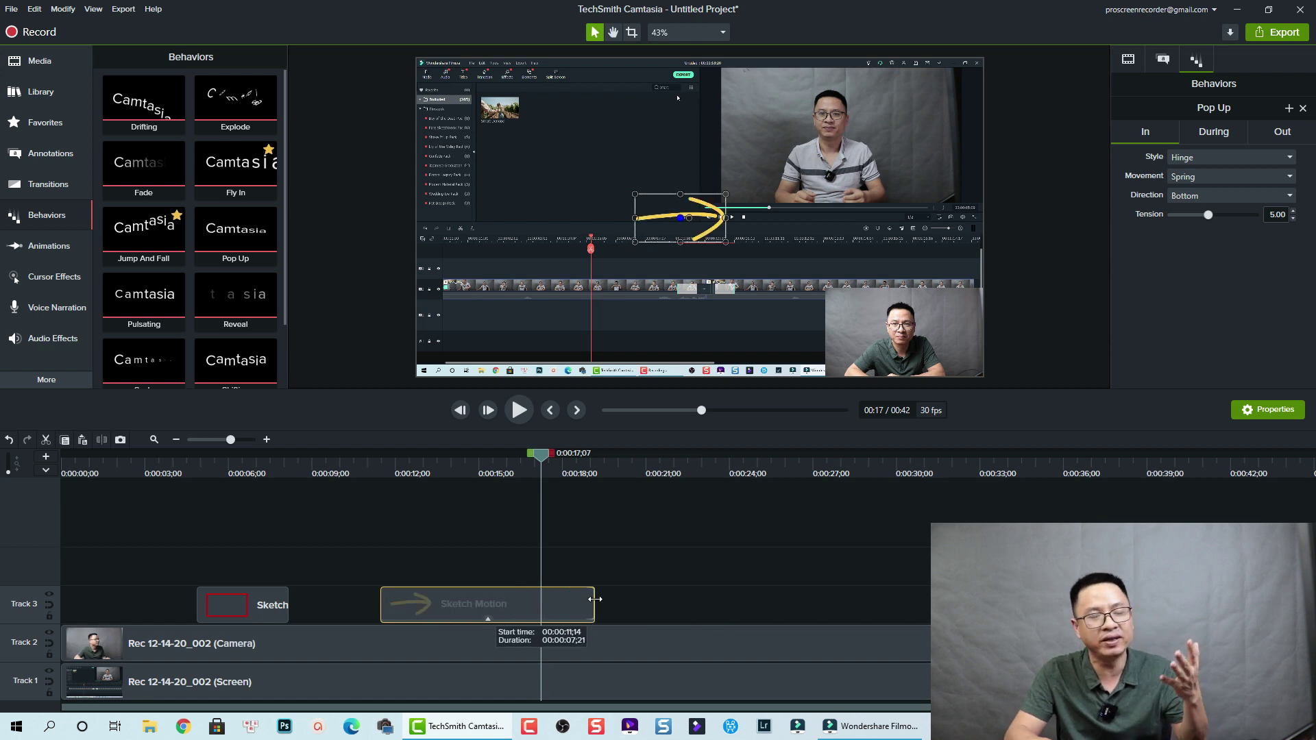
click(472, 474)
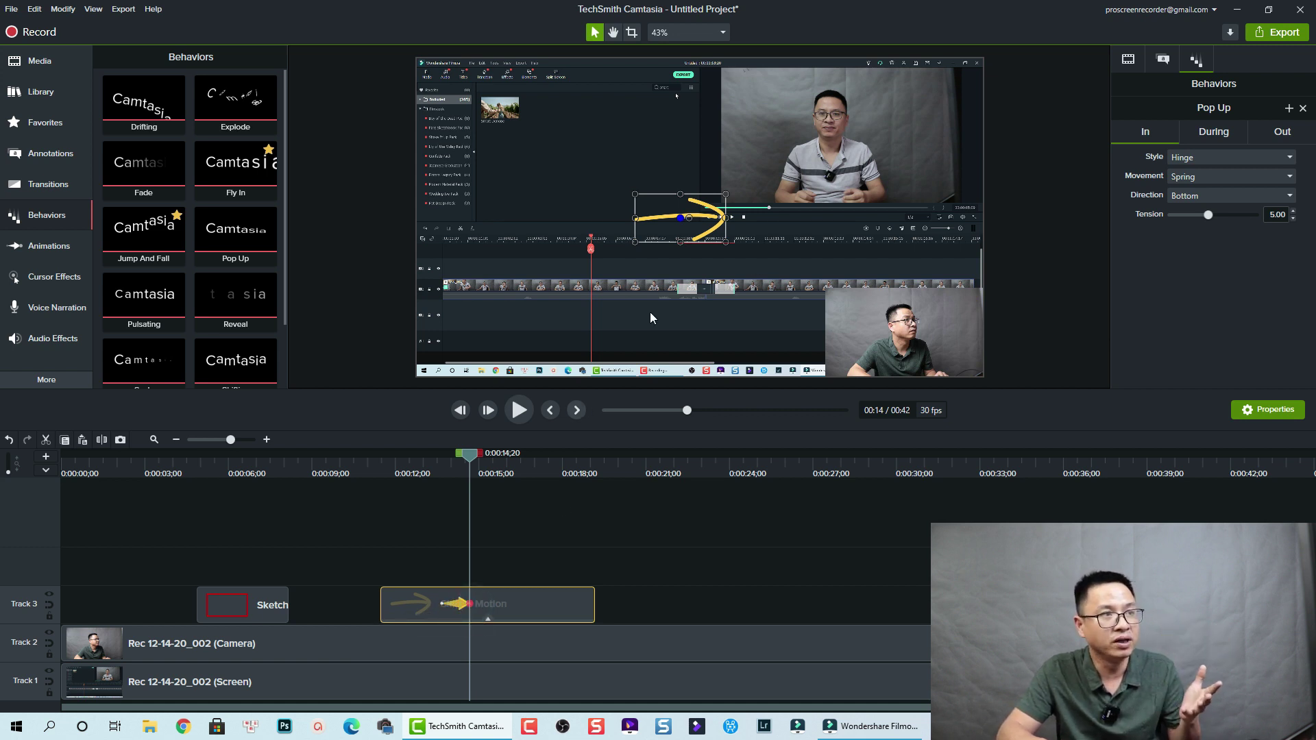
drag(726, 241, 814, 333)
drag(794, 288, 592, 319)
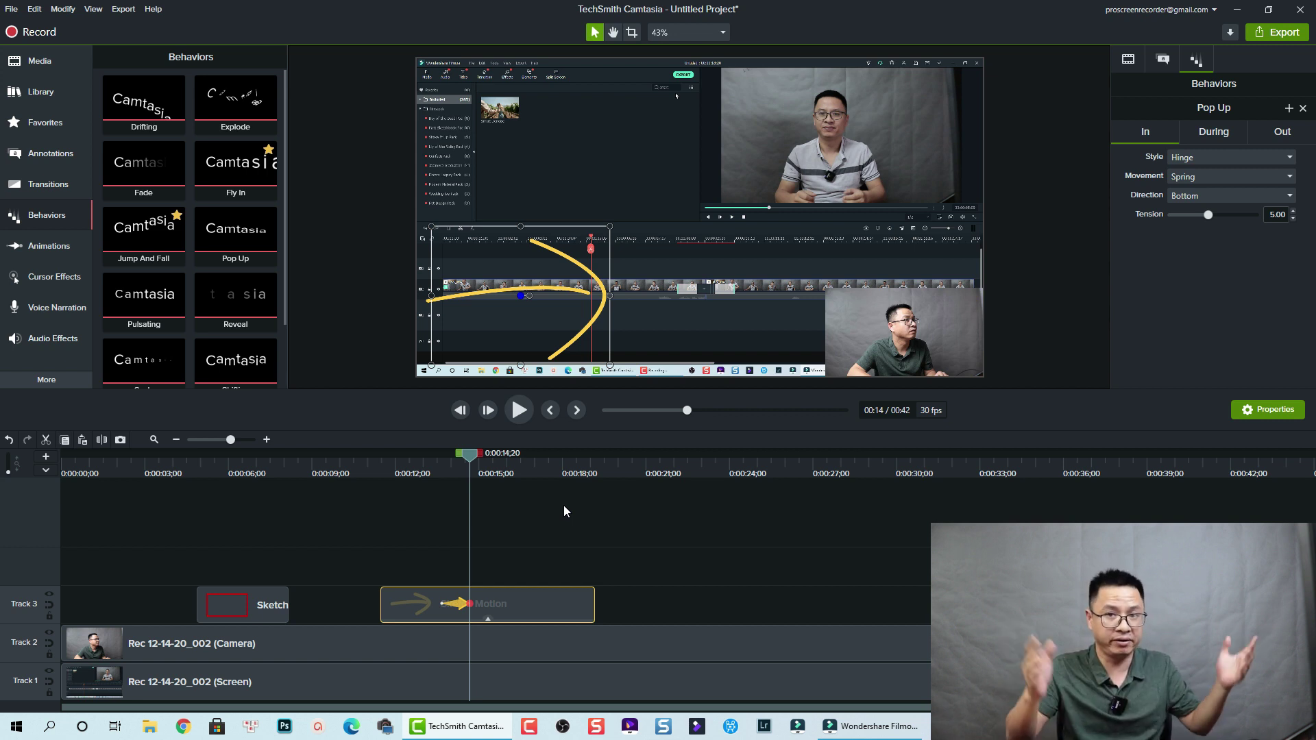
click(371, 467)
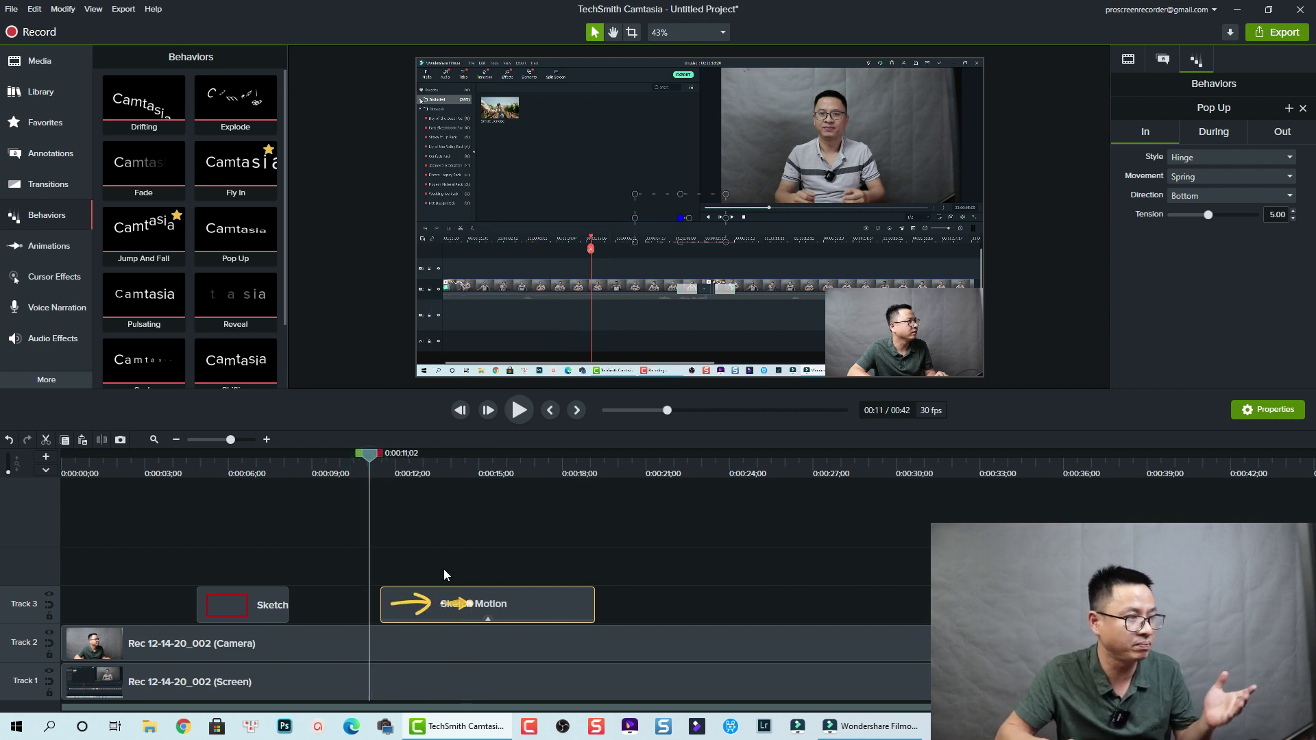
key(space)
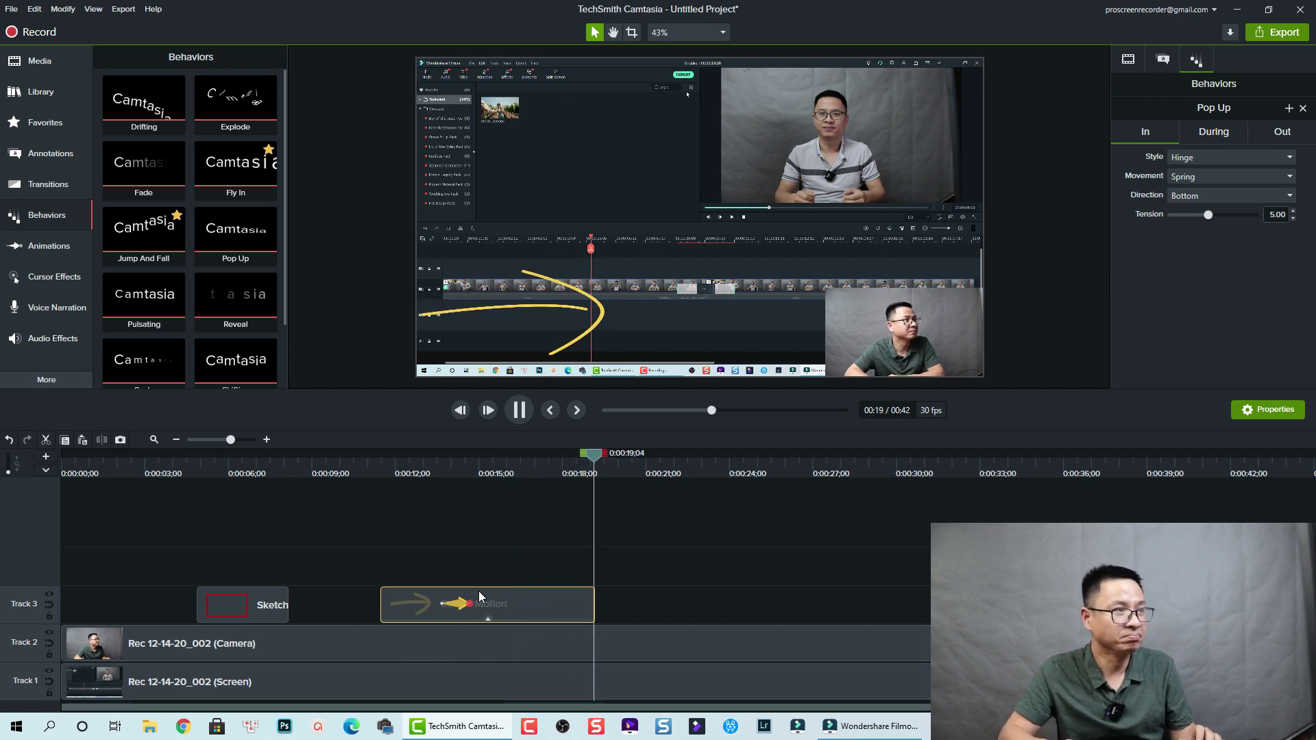
key(space)
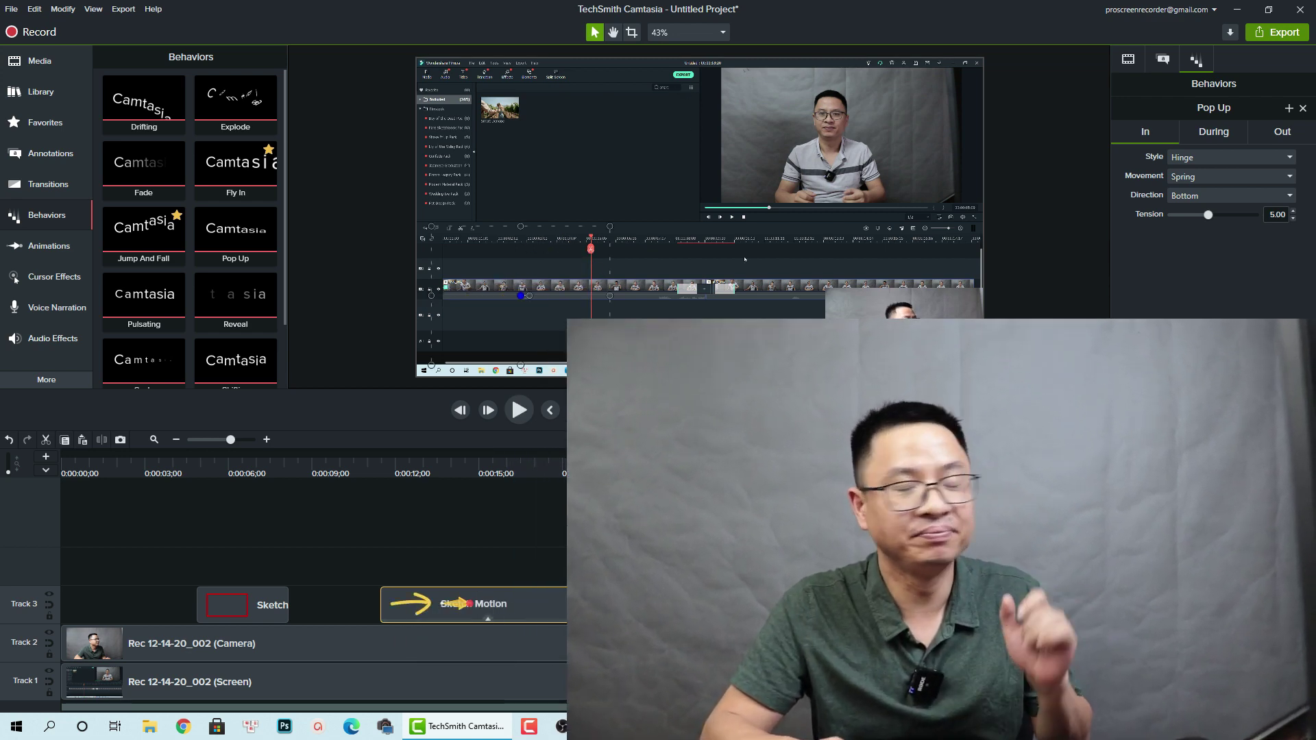